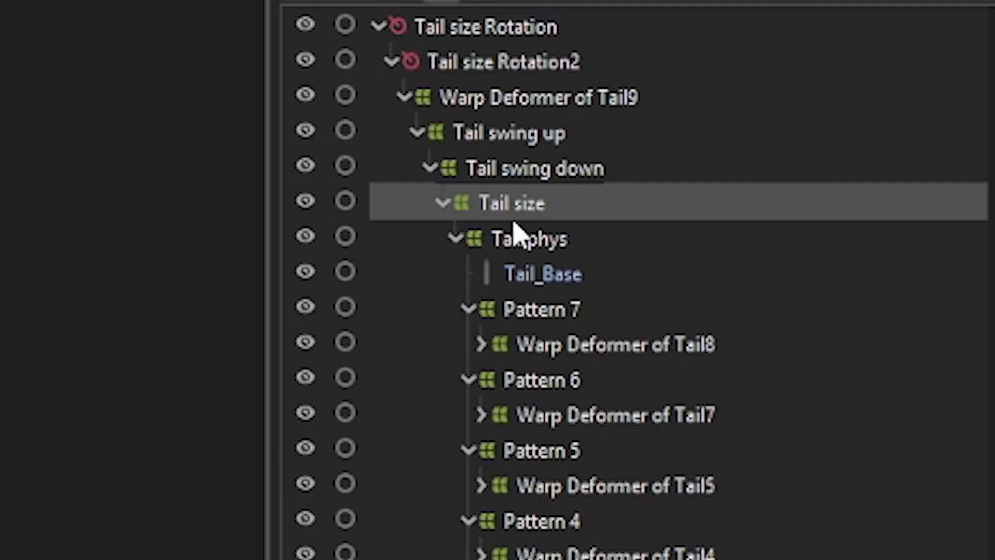
Step: Select the Tail swing up and Tail swing down deformers in turn to examine their place above Tail size
left_click(873, 337)
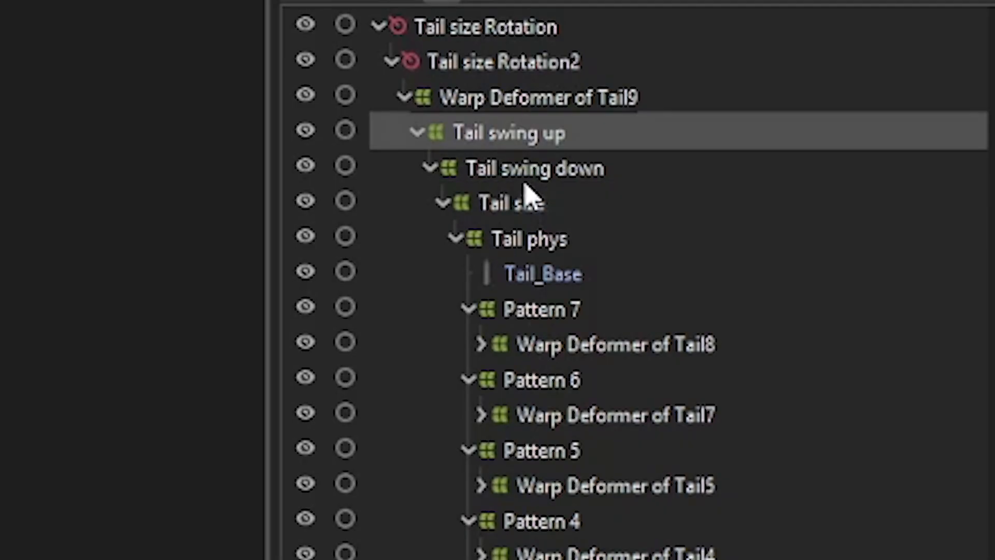
left_click(524, 181)
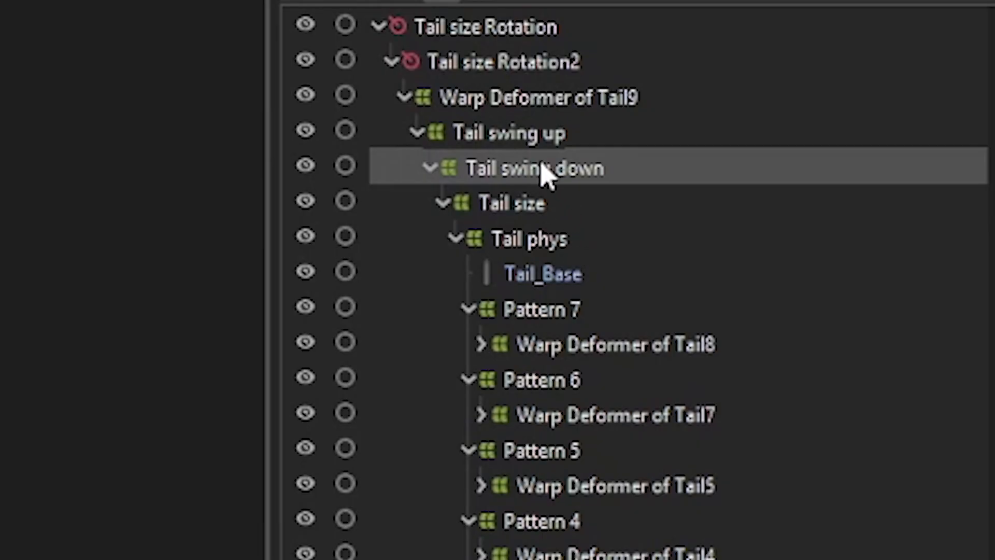
left_click(545, 144)
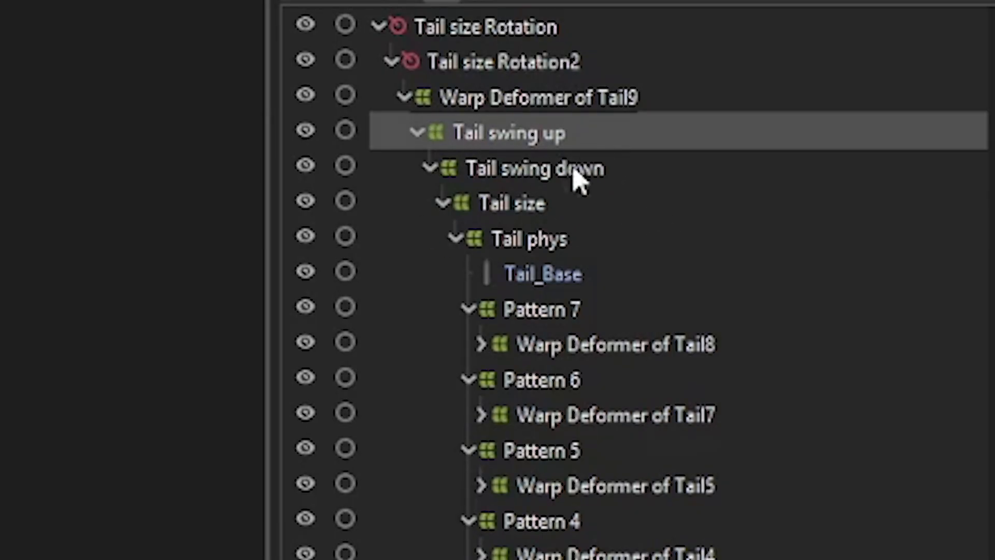
left_click(557, 176)
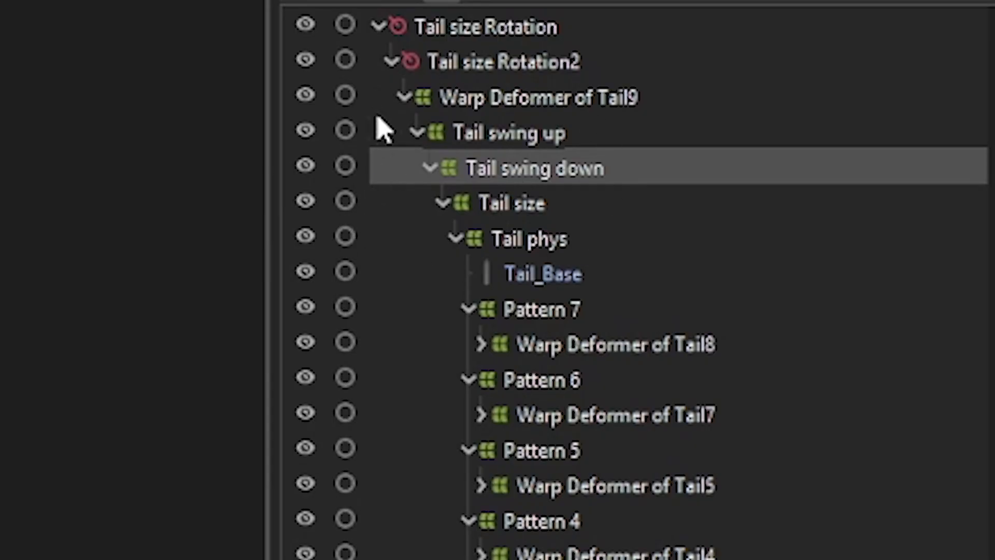
left_click(459, 148)
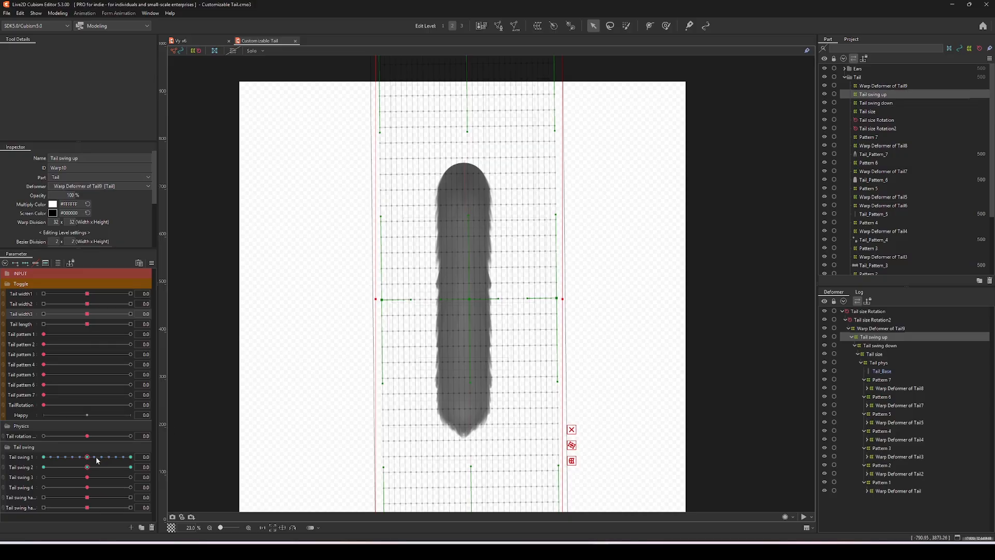
Step: Preview the tail with Tail swing 1 at 10 and Tail width2 at 10, and return Tail width2 to 0
left_click_drag(87, 457, 198, 467)
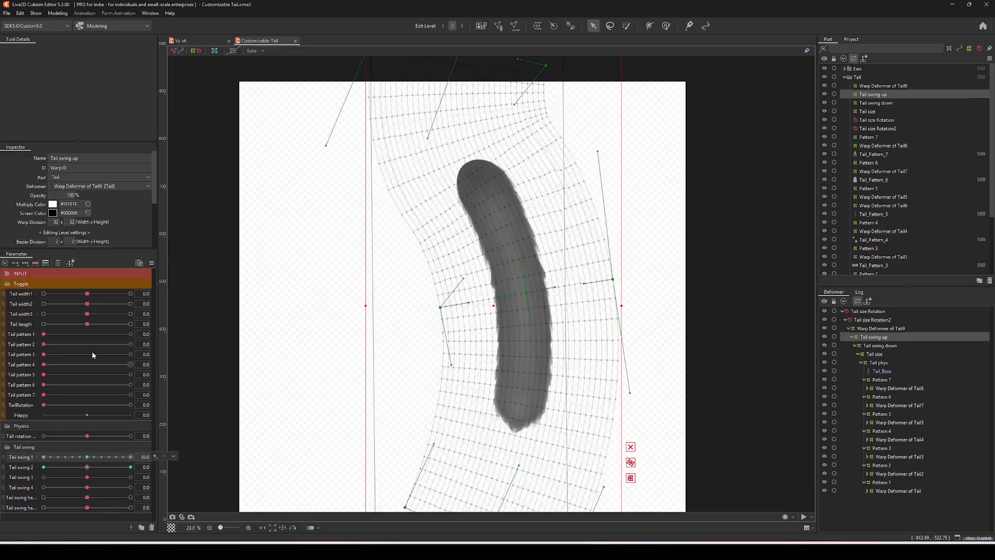
left_click_drag(87, 304, 140, 309)
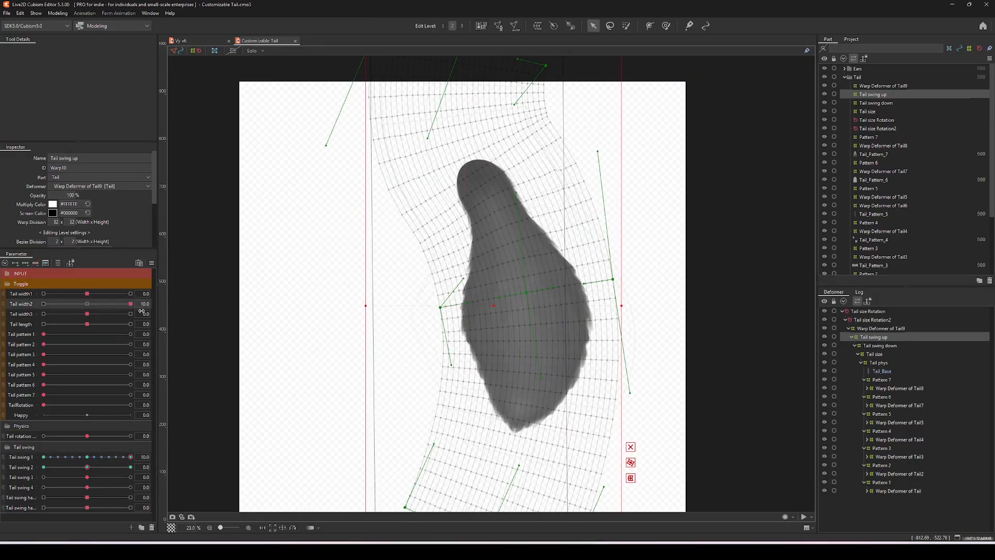
left_click(87, 304)
Step: Preview the tail with Tail swing 1 at -10 and Tail width2 at -10, and return Tail width2 to 0
left_click_drag(129, 457, 21, 457)
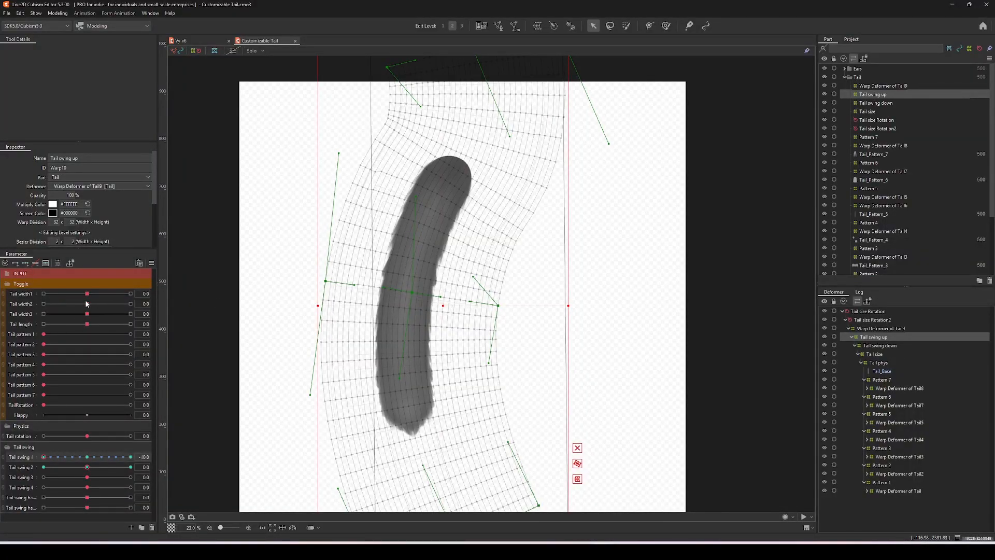
left_click_drag(88, 306, 18, 307)
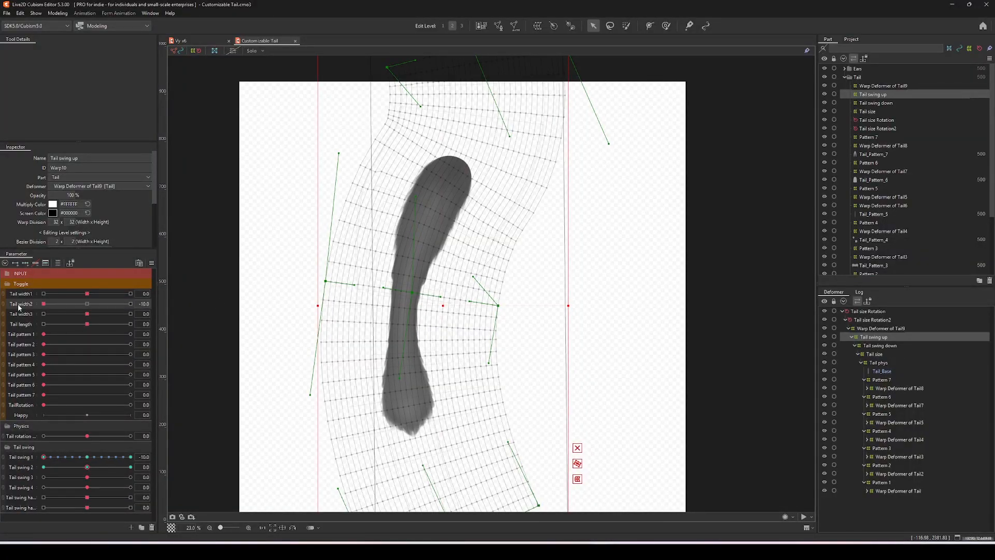
left_click(87, 304)
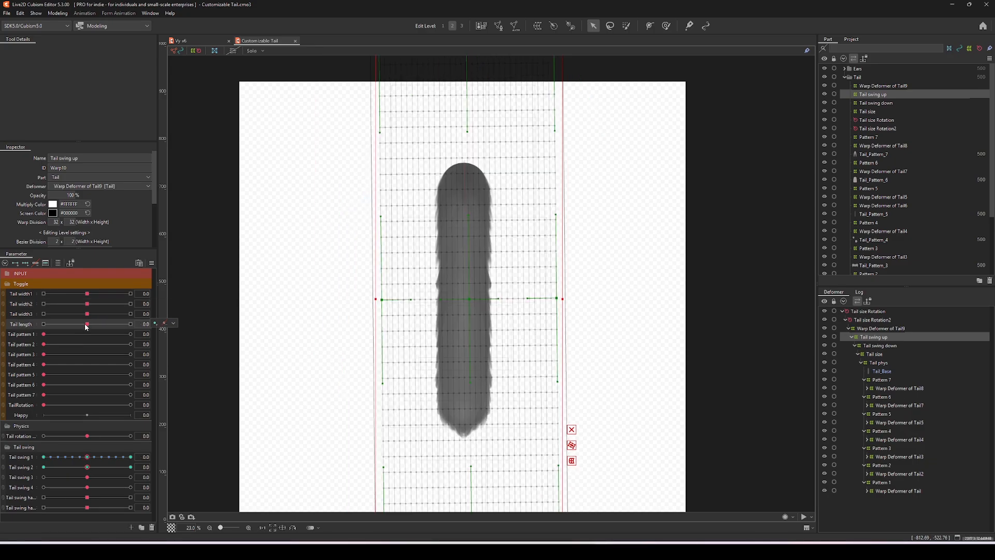
Step: Set Tail length to -10 and test how the shortened tail deforms with the Tail swing parameters
left_click_drag(87, 324, 43, 325)
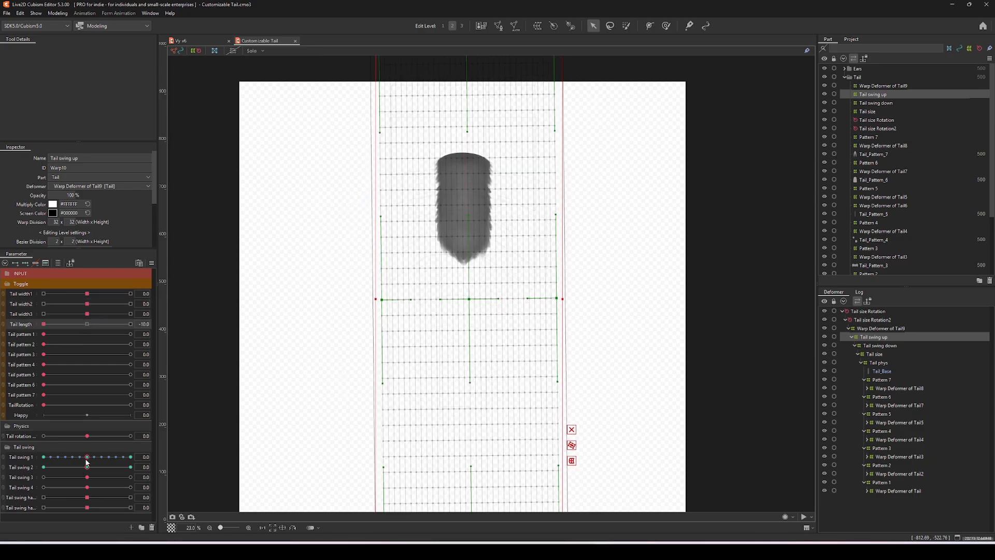
left_click_drag(87, 457, 1, 465)
left_click_drag(74, 475, 156, 474)
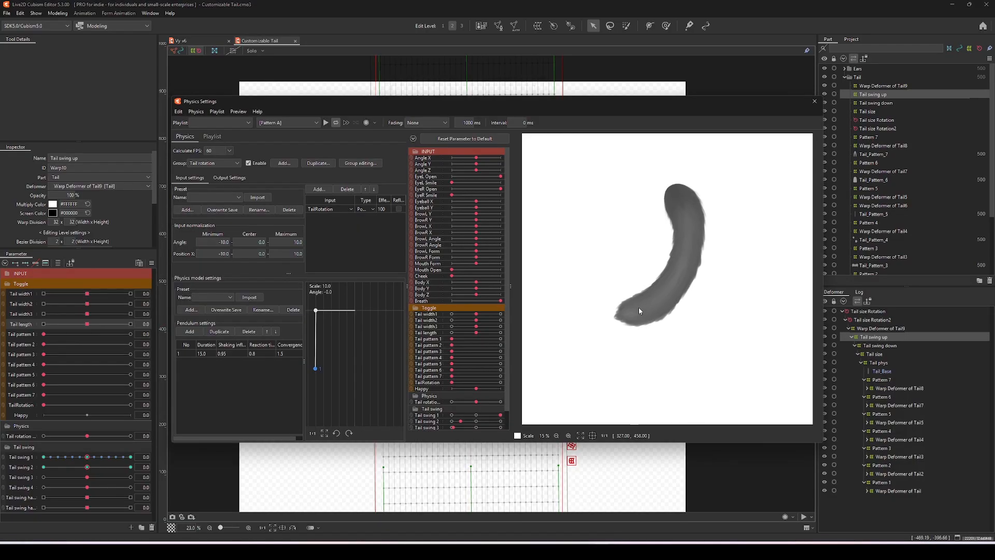
Step: Test the tail's physics preview with changed Tail width parameters and Tail length at its maximum
scroll(630, 307, "up", 2)
scroll(629, 307, "down", 2)
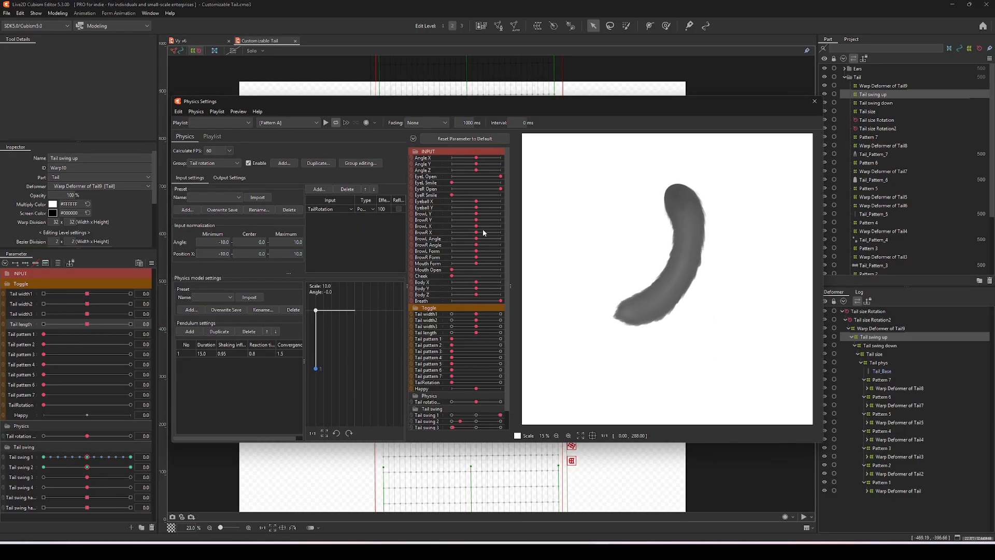
left_click_drag(476, 314, 506, 322)
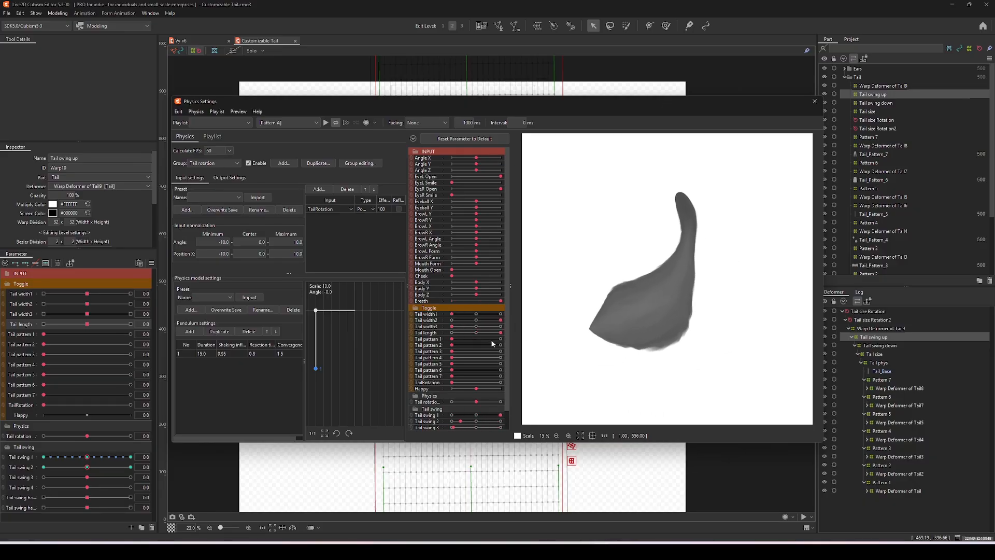
left_click_drag(476, 333, 522, 336)
Step: Move the Tail size deformer out of Tail swing down and parent it directly to Warp Deformer of Tail9
left_click(875, 345)
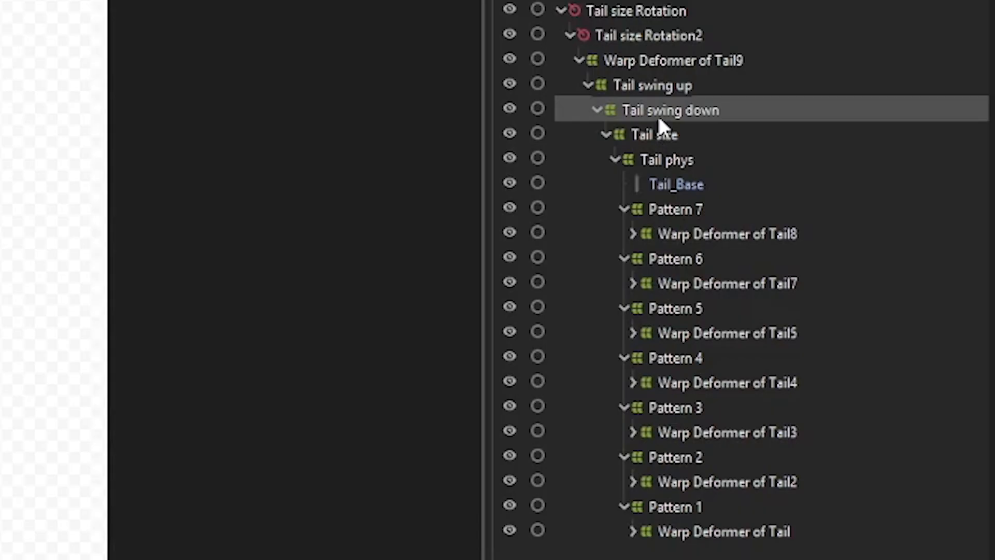
left_click(665, 86)
left_click(689, 110)
left_click(645, 135)
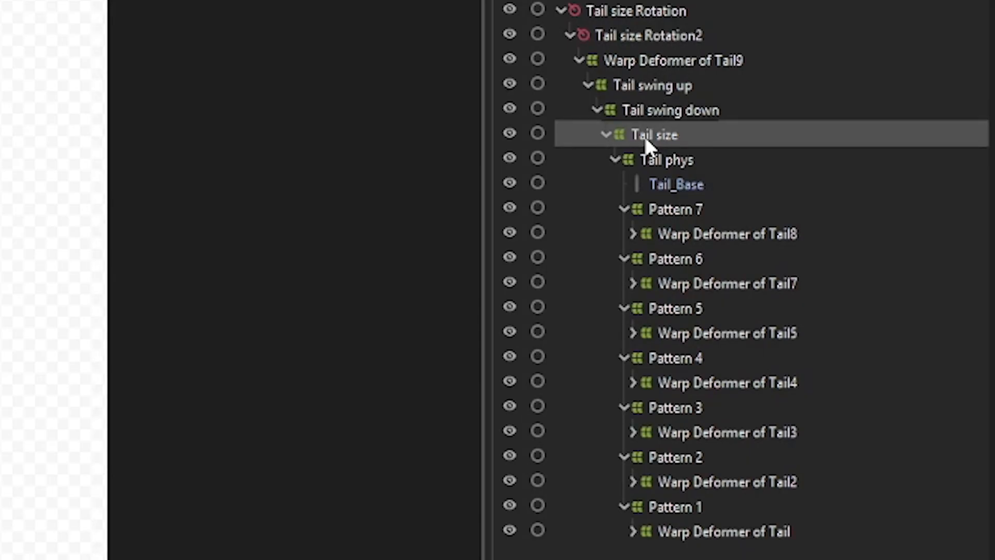
left_click_drag(645, 135, 683, 57)
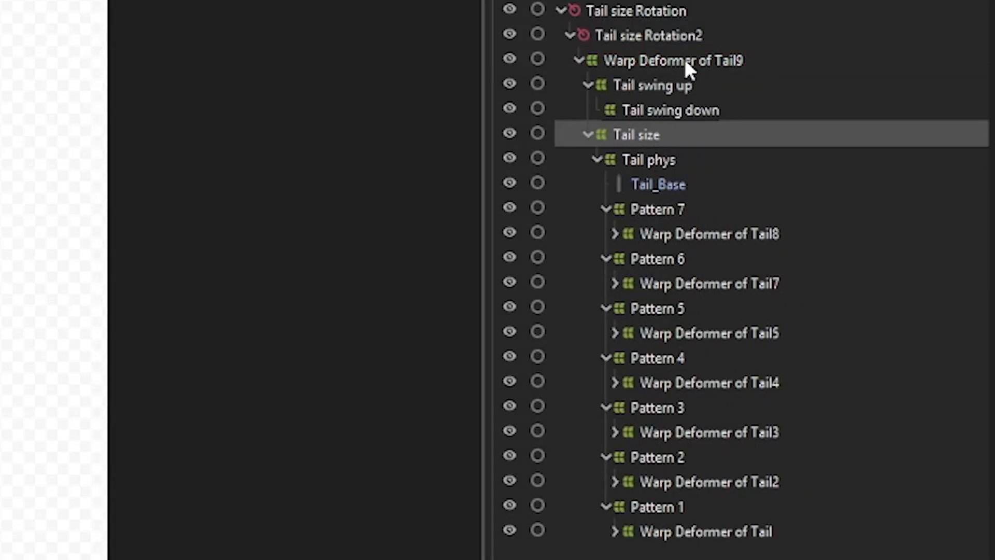
Step: Parent Tail swing up with its child Tail swing down to Tail size, and place Tail phys under Tail swing down
left_click(651, 85)
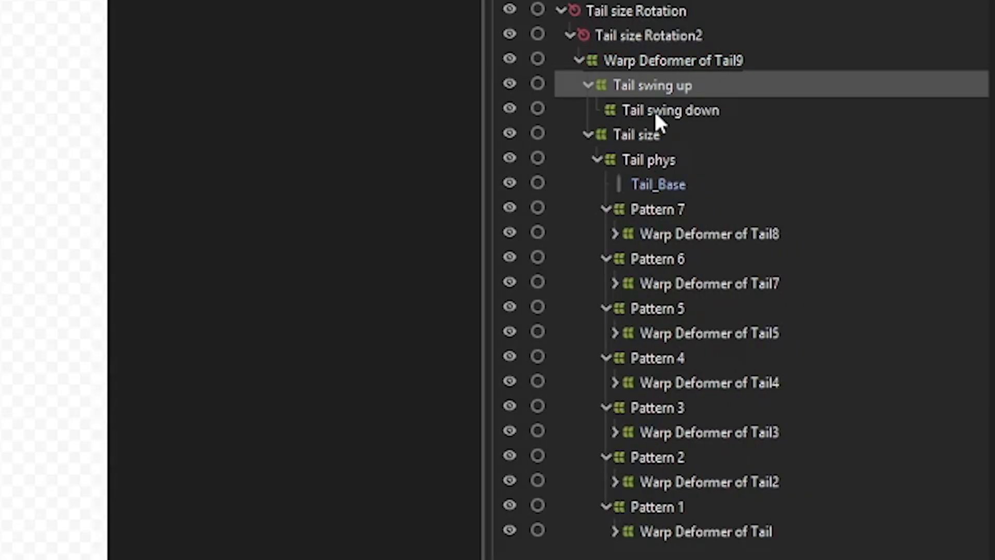
left_click(654, 110, "shift")
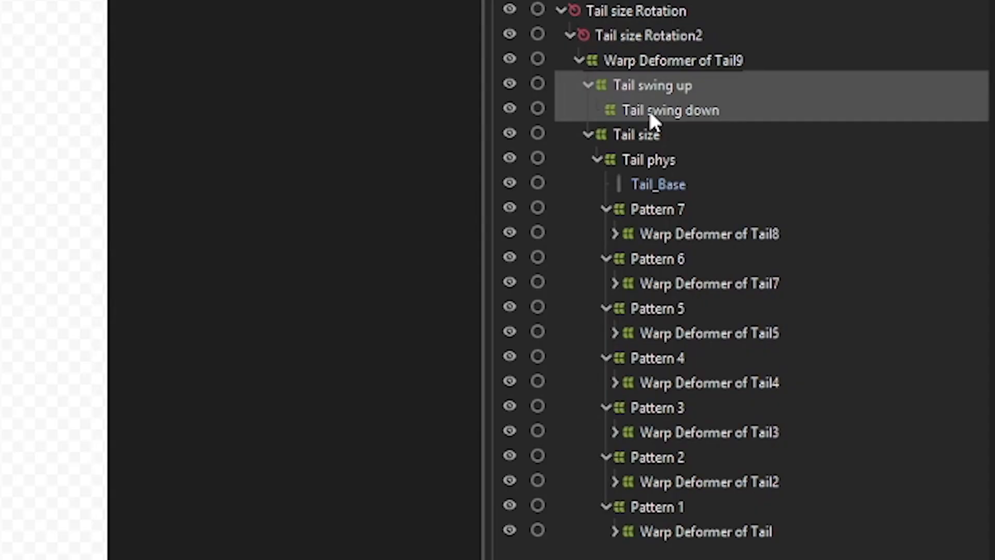
left_click_drag(648, 108, 664, 144)
left_click(646, 161)
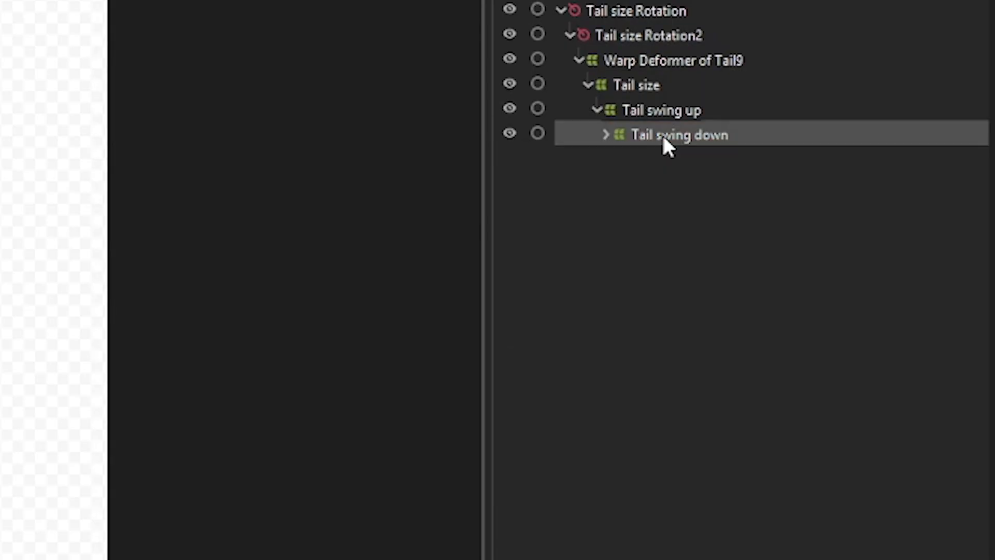
Step: Preview the reordered tail's motion in Physics Settings with varied tail width and length, and close the preview
left_click(58, 13)
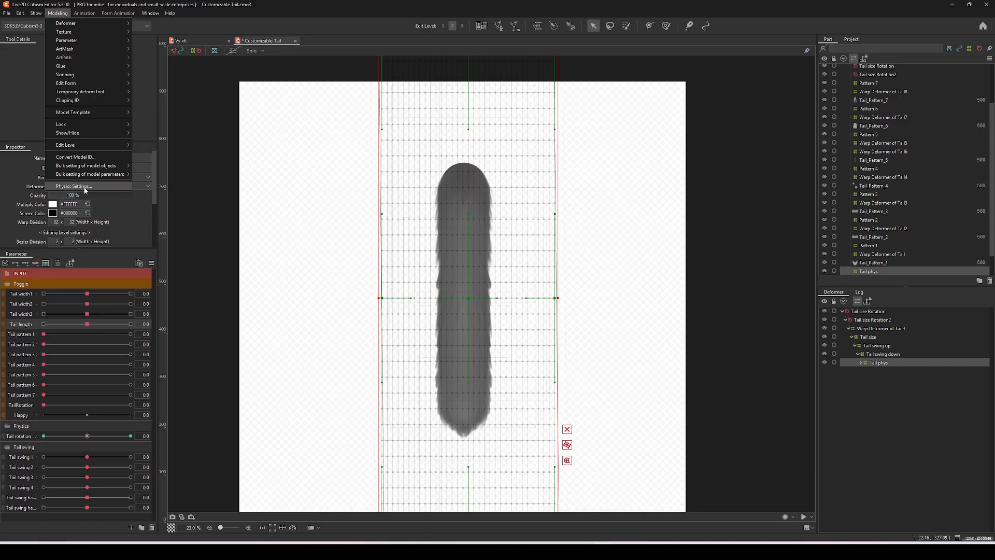
left_click(88, 185)
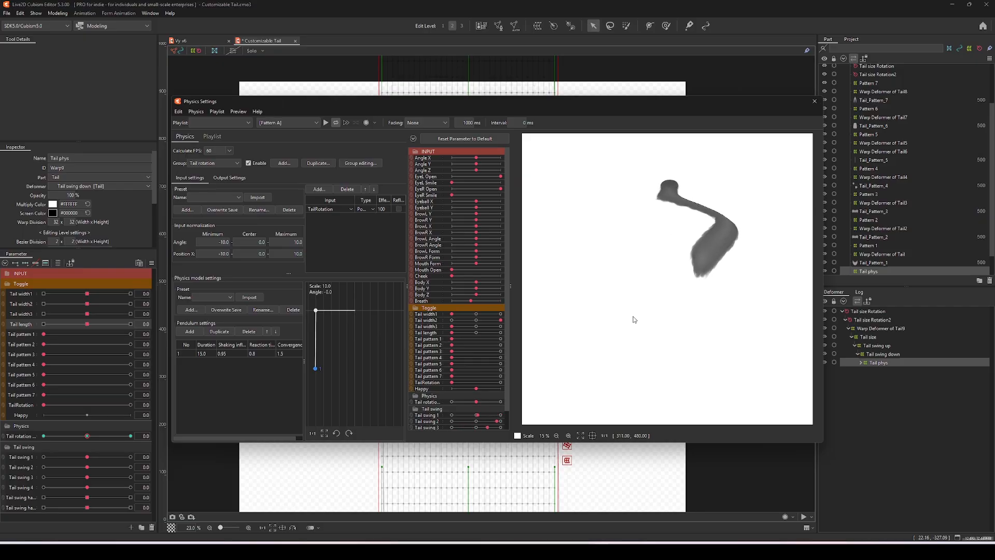
left_click(817, 104)
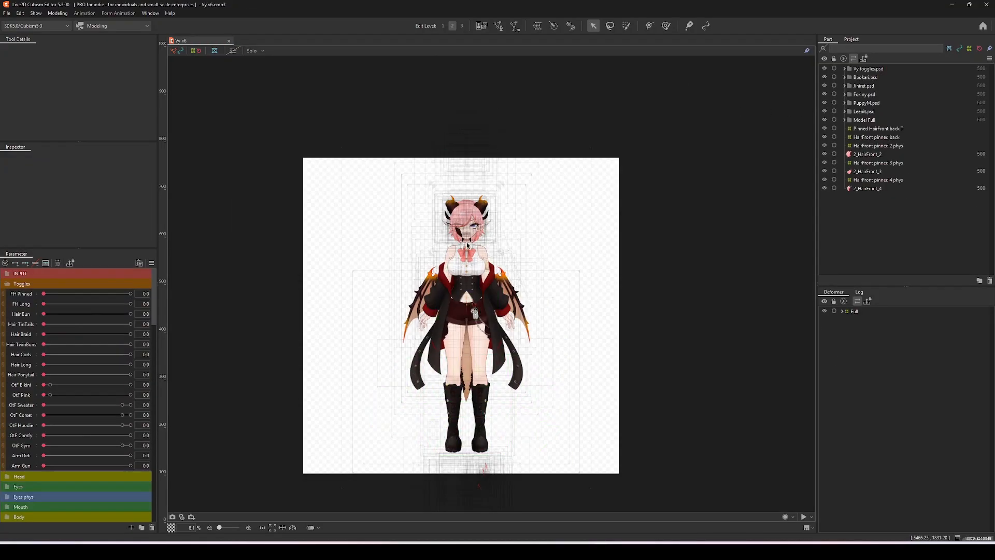
Step: In the Vy v6 model, collapse the Toggles parameters, expand the Full and Breath deformers, and select Breath
scroll(454, 258, "up", 5)
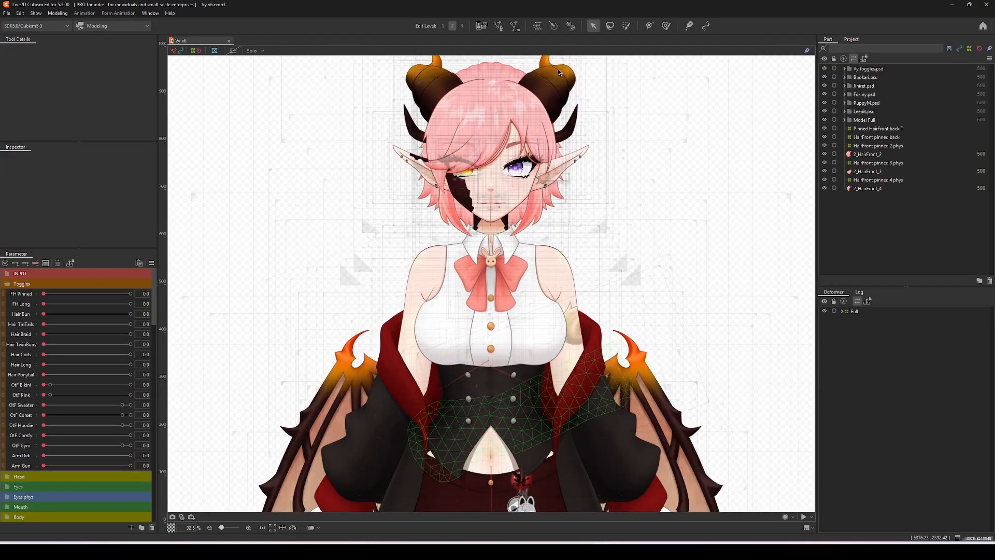
scroll(523, 93, "up", 2)
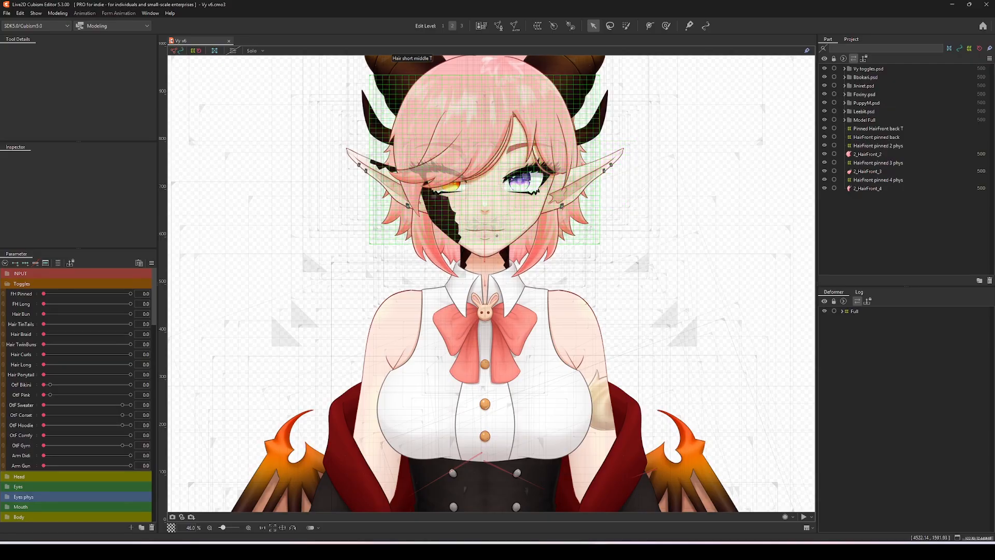
left_click(7, 285)
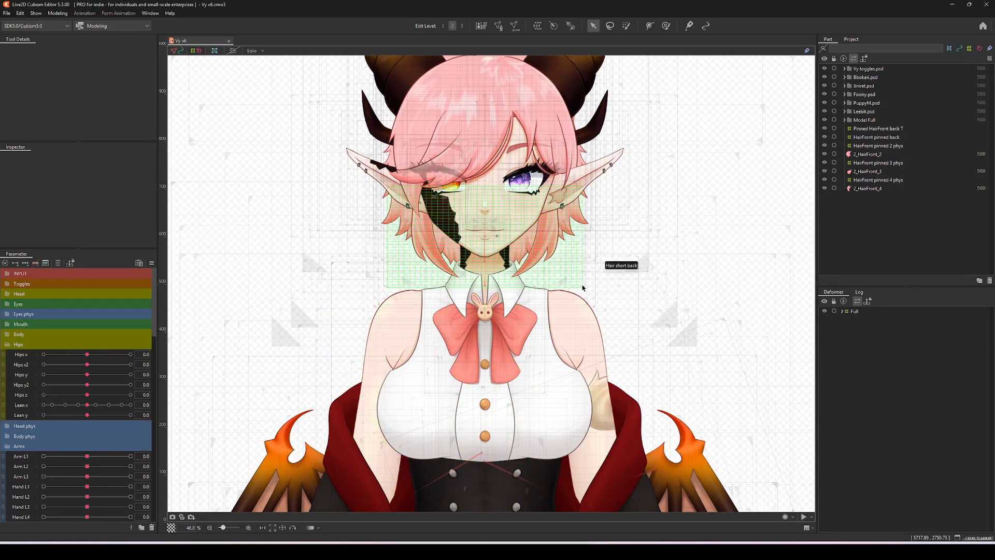
left_click(843, 311)
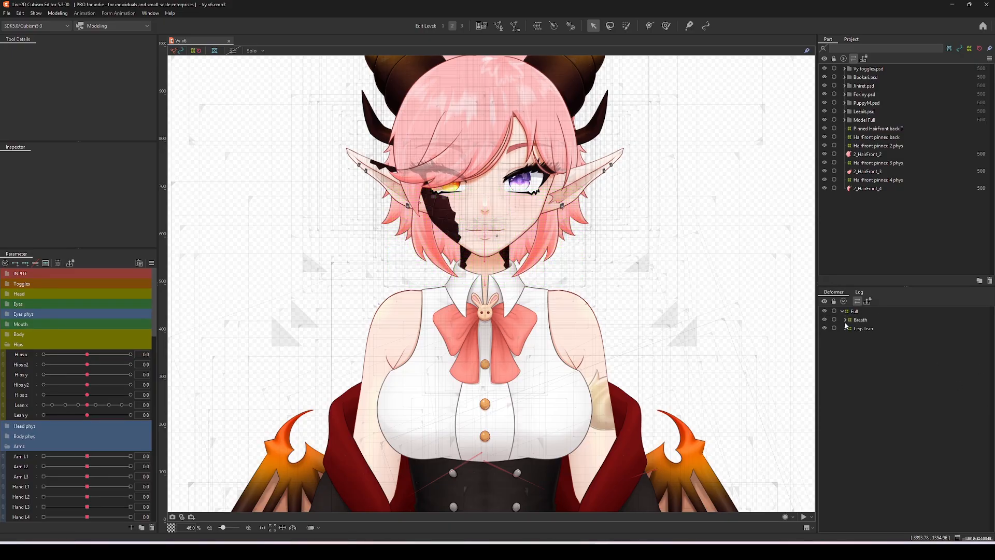
left_click(845, 320)
left_click(859, 320)
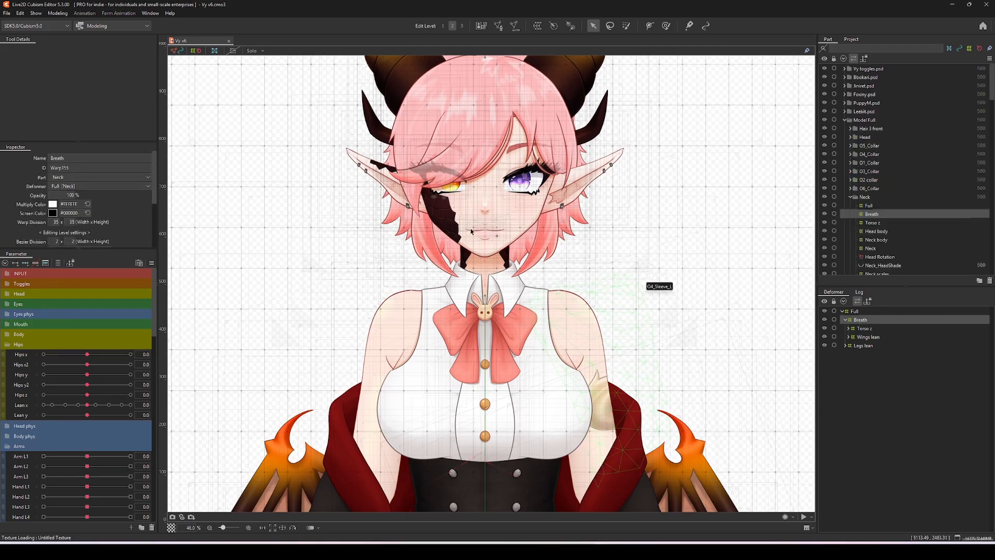
Step: Select the Torso z deformer and expand it and Head body to examine the body hierarchy
scroll(471, 231, "down", 5)
scroll(474, 254, "up", 4)
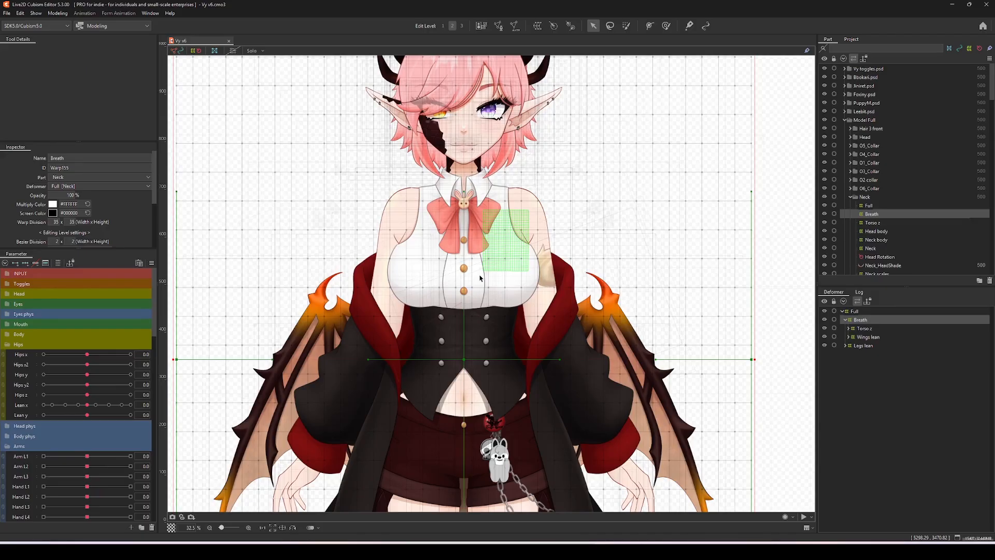
left_click(858, 329)
left_click(849, 329)
left_click(852, 338)
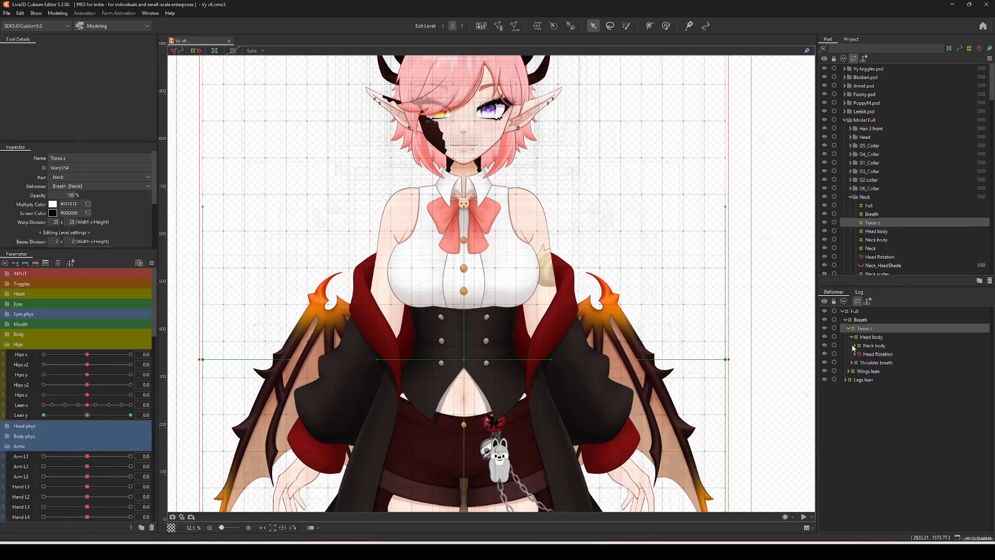
Step: Select WolfChan Rotation3 on the wolf keychain, try rotating it to about -45 degrees, and undo the rotation
scroll(508, 508, "up", 5)
left_click(513, 306)
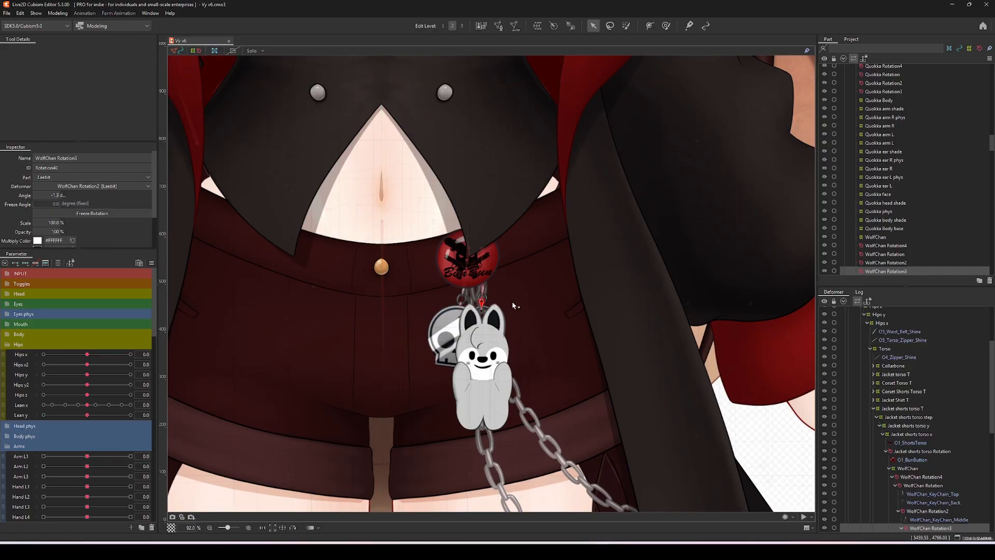
scroll(944, 437, "down", 1)
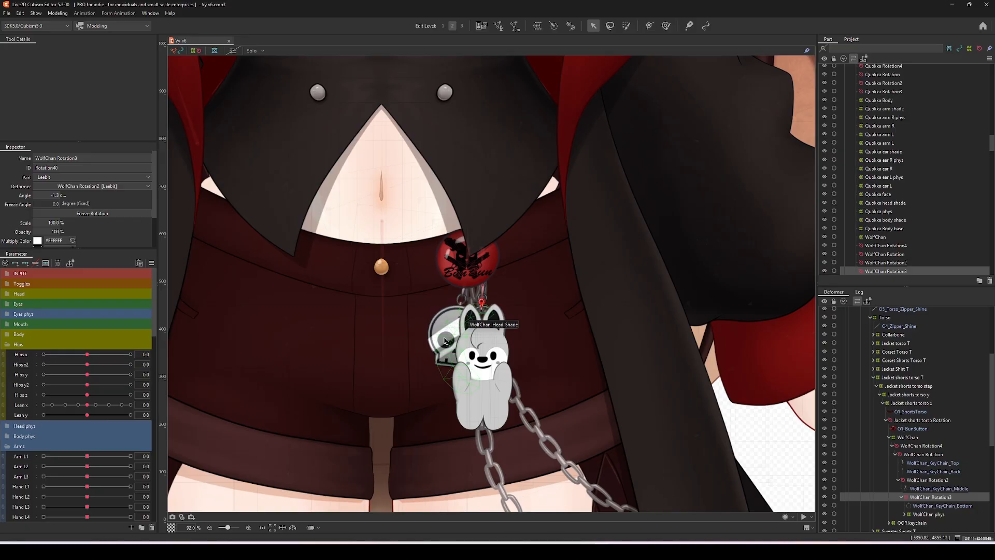
scroll(444, 335, "up", 5)
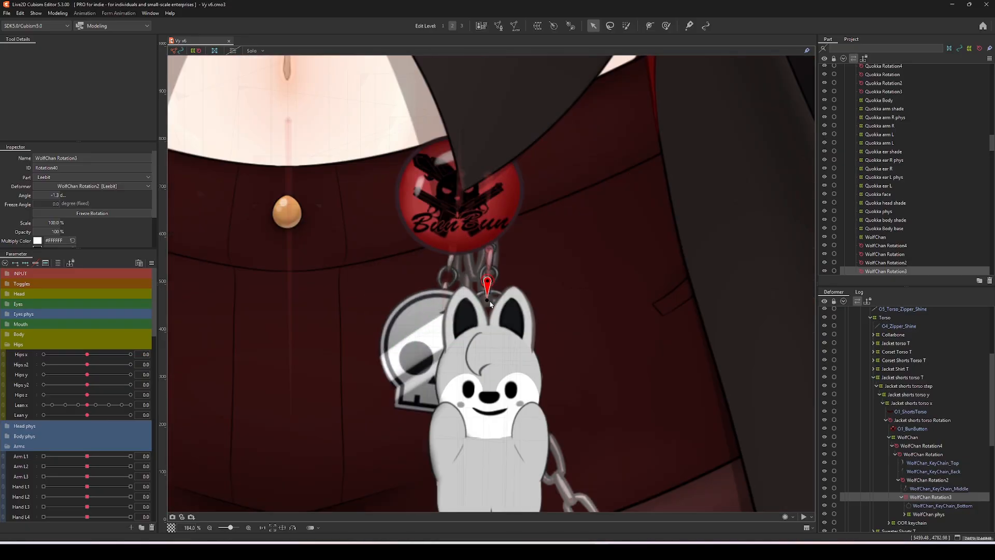
left_click_drag(491, 304, 555, 352)
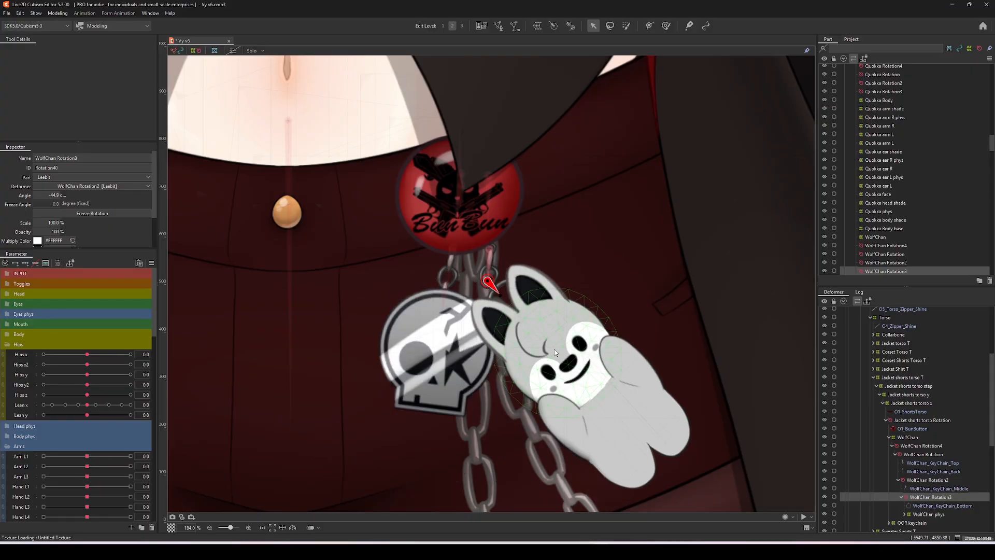
key("ctrl+z")
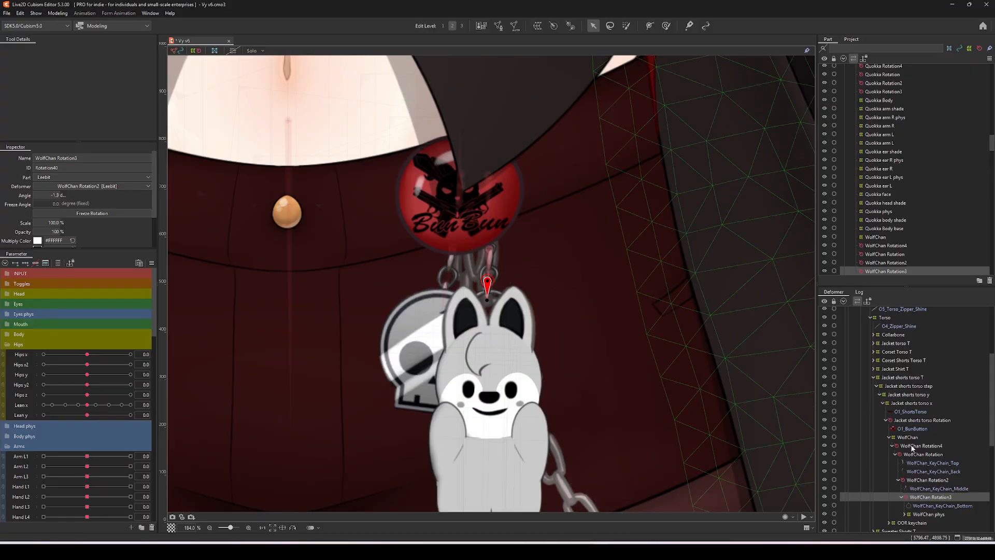
Step: Select WolfChan Rotation4 and its parent warp deformer WolfChan in turn to compare their places in the keychain hierarchy
left_click(912, 447)
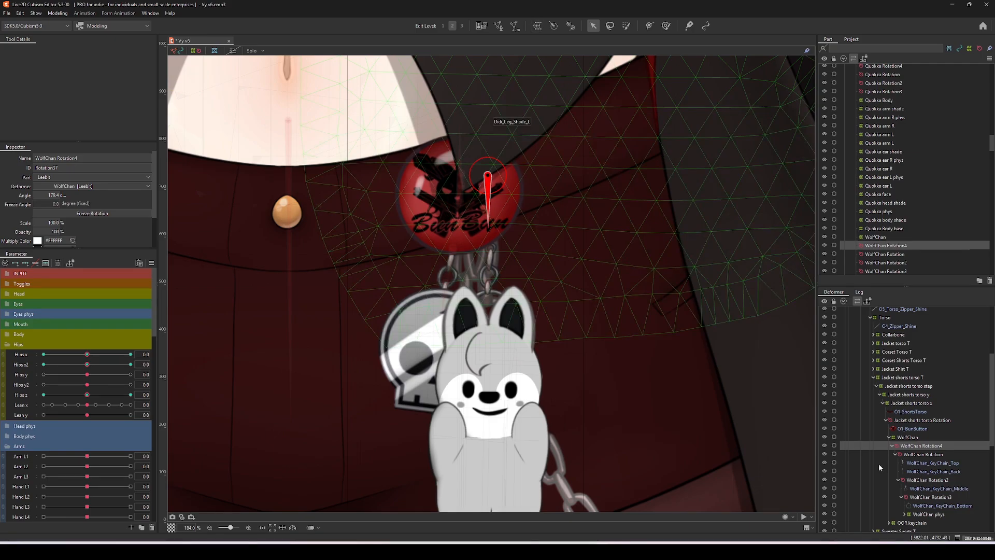
left_click(912, 438)
left_click(912, 446)
left_click(909, 438)
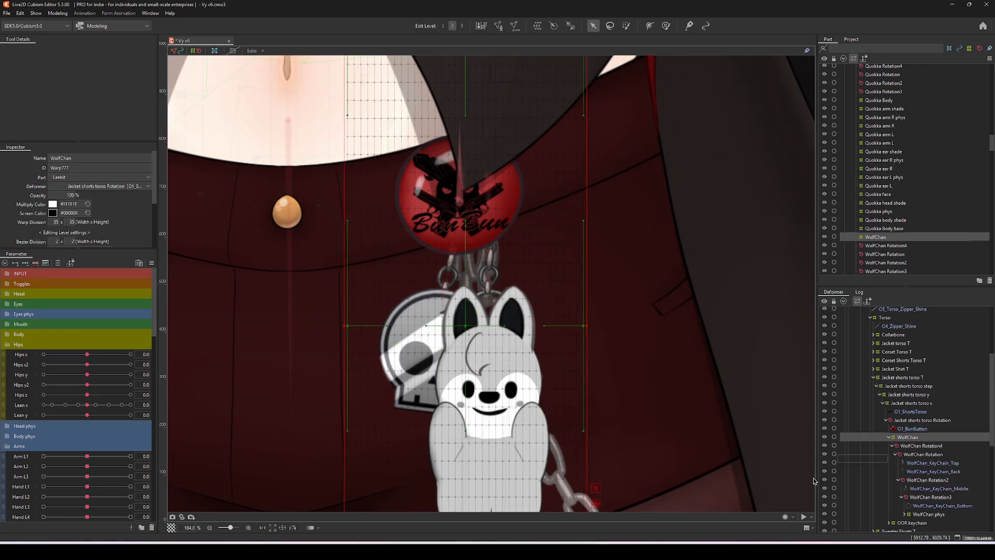
scroll(443, 236, "down", 2)
scroll(487, 399, "up", 2)
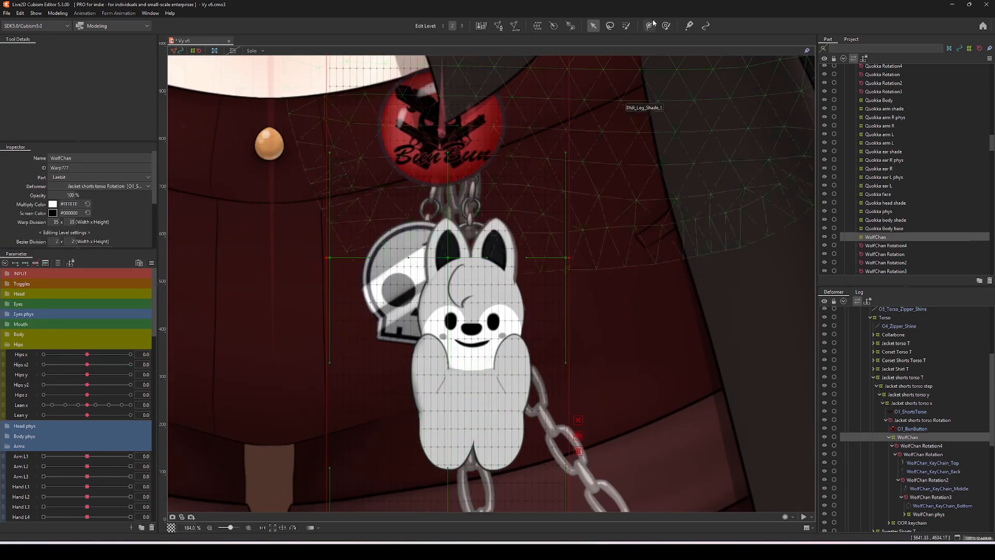
Step: Try bending the wolf keychain through the WolfChan warp with an enlarged Deform Brush, and undo the deformation
left_click(667, 28)
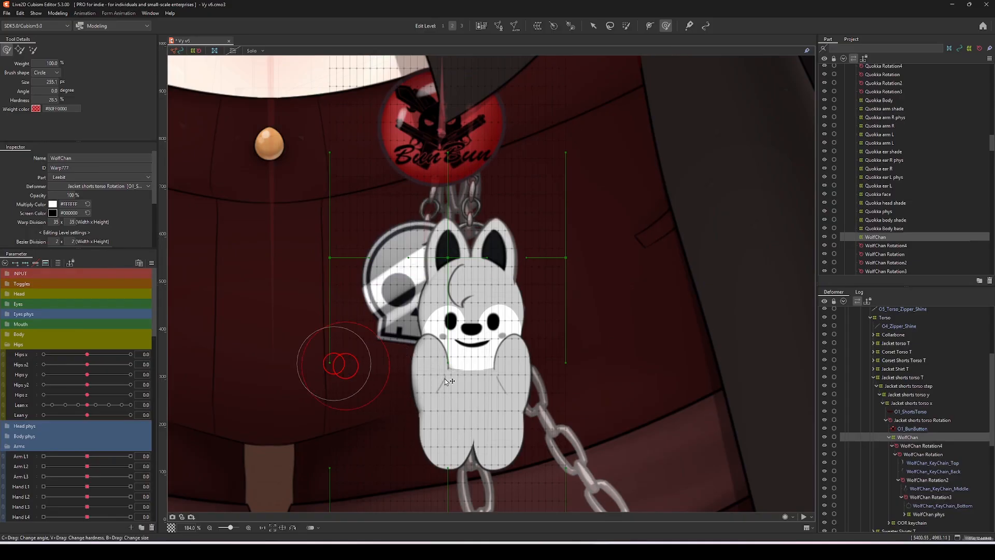
left_click_drag(494, 384, 489, 383)
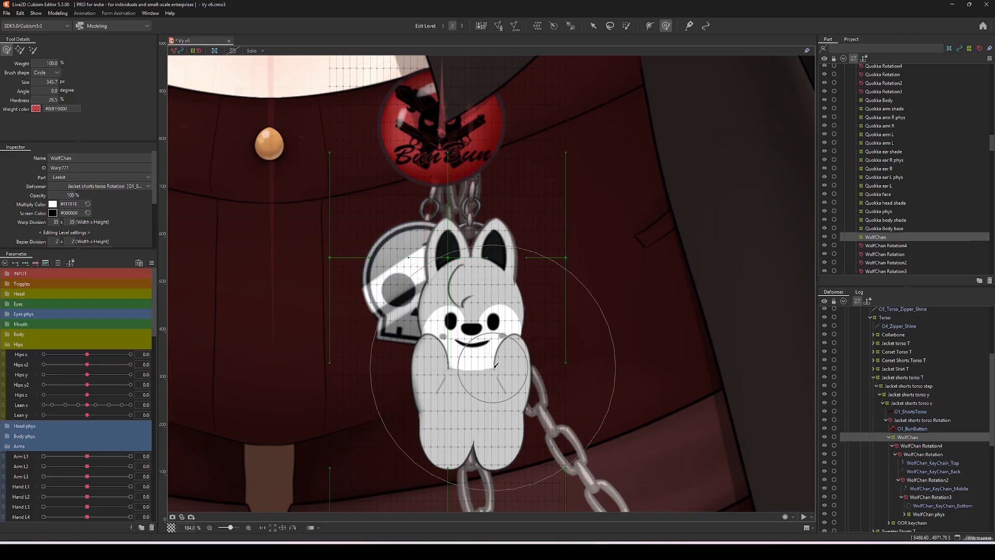
mouse_move(490, 386)
left_mouse_down()
mouse_move(429, 385)
mouse_move(558, 380)
mouse_move(421, 381)
mouse_move(608, 378)
mouse_move(435, 379)
mouse_move(577, 380)
mouse_move(448, 379)
left_mouse_up()
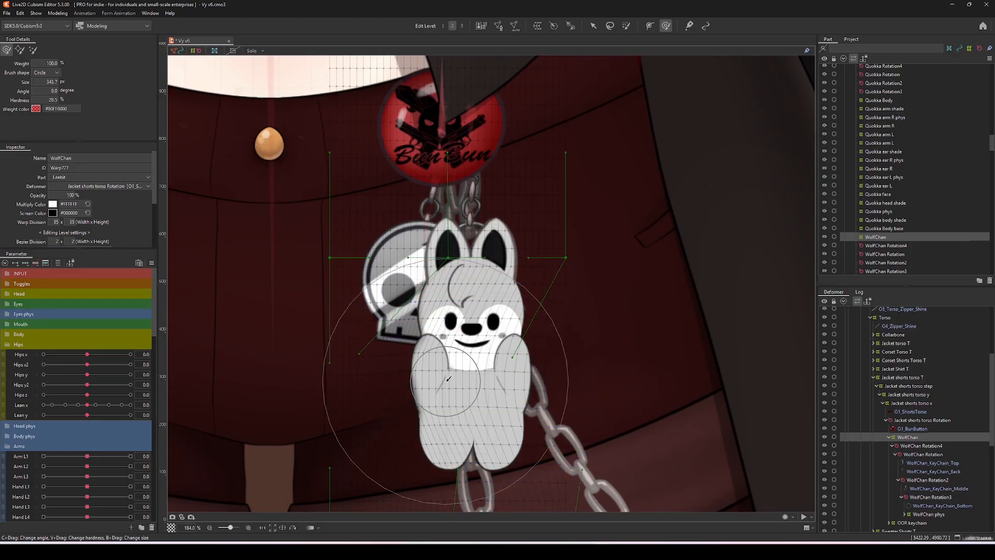
key("ctrl+z")
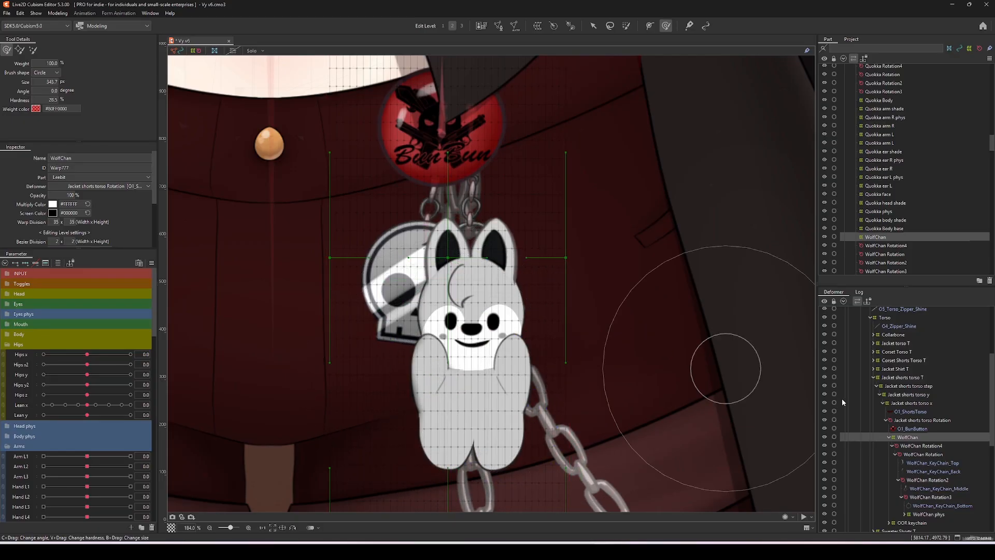
Step: Try bending the wolf body sideways through the WolfChan phys warp with the Deform Brush, undo it, and leave that deformer collapsed
scroll(931, 480, "down", 1)
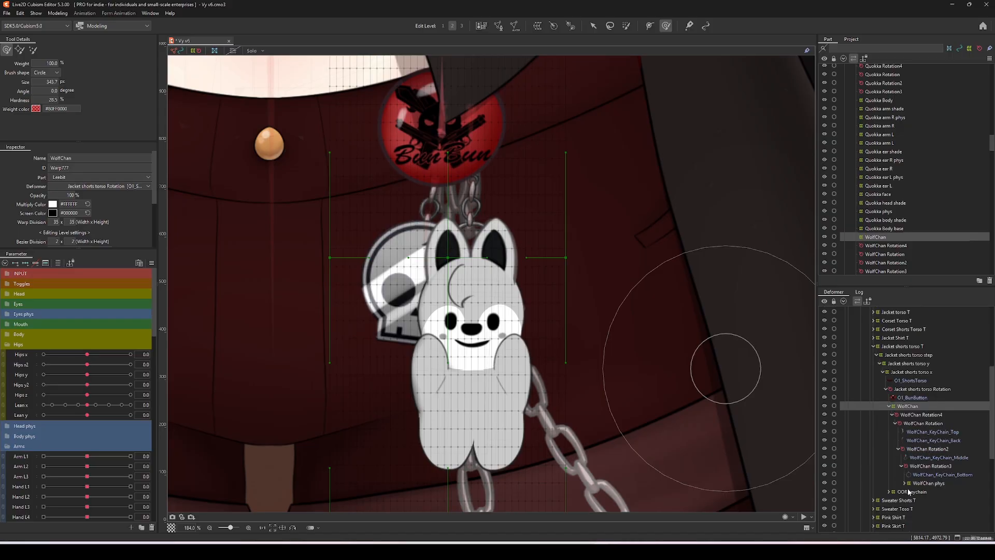
left_click(928, 483)
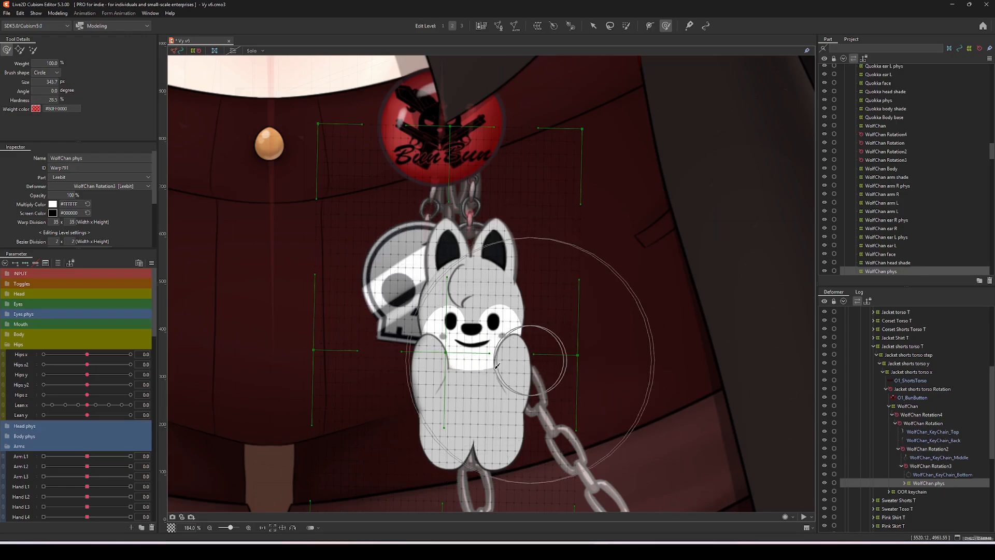
mouse_move(458, 370)
left_mouse_down()
mouse_move(499, 371)
mouse_move(441, 368)
mouse_move(551, 366)
mouse_move(440, 366)
left_mouse_up()
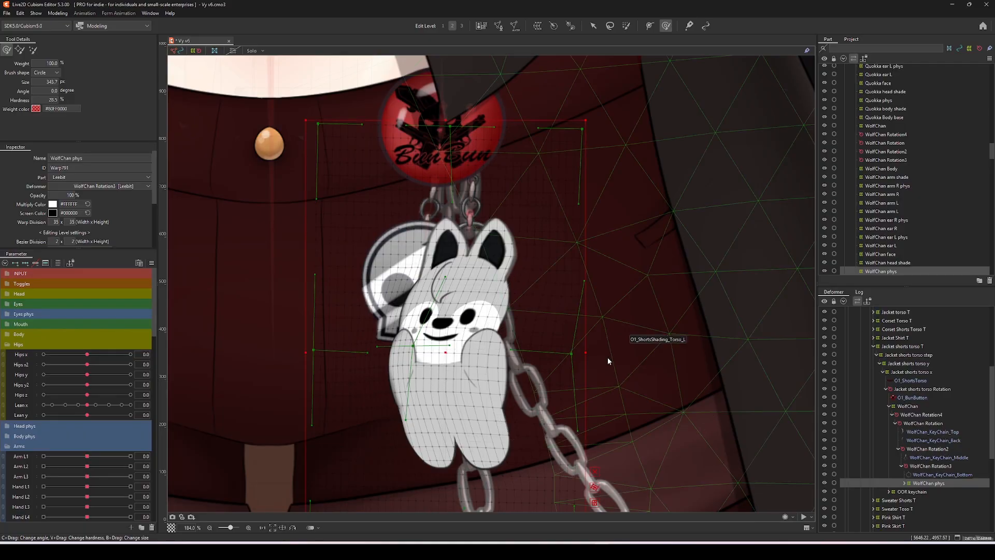
key("ctrl+z")
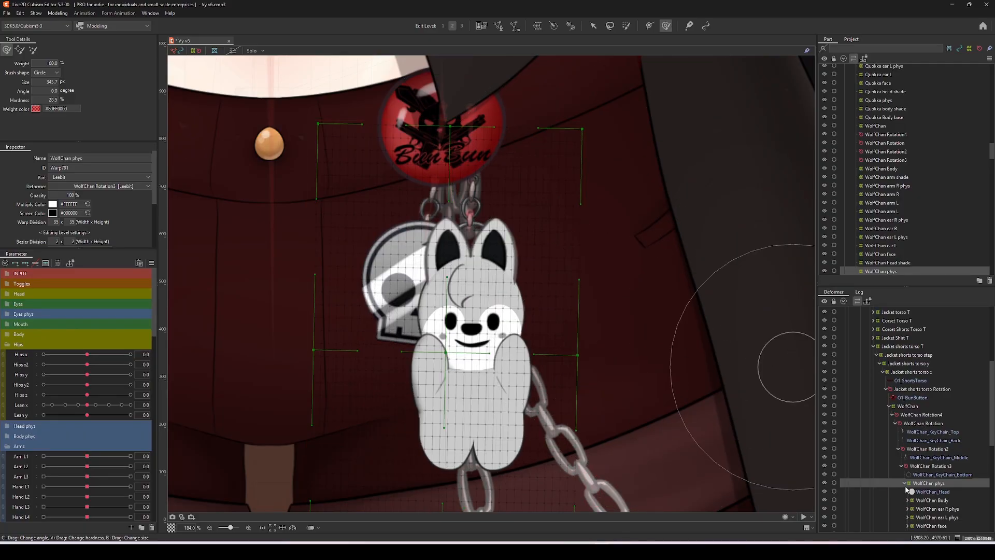
left_click(905, 484)
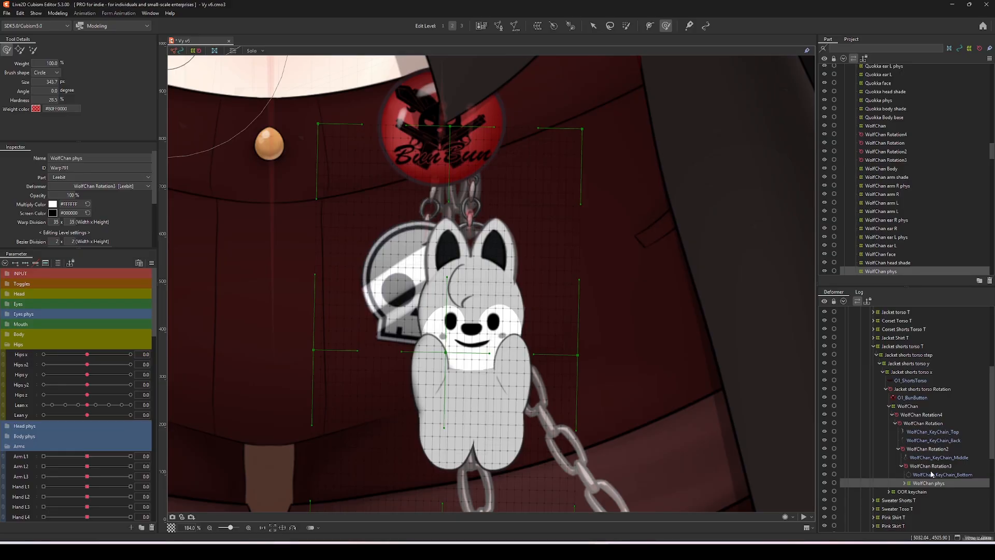
Step: Select WolfChan Rotation4, return to the Arrow tool, and lower the Hips x parameters to preview the keychain's movement
left_click(921, 415)
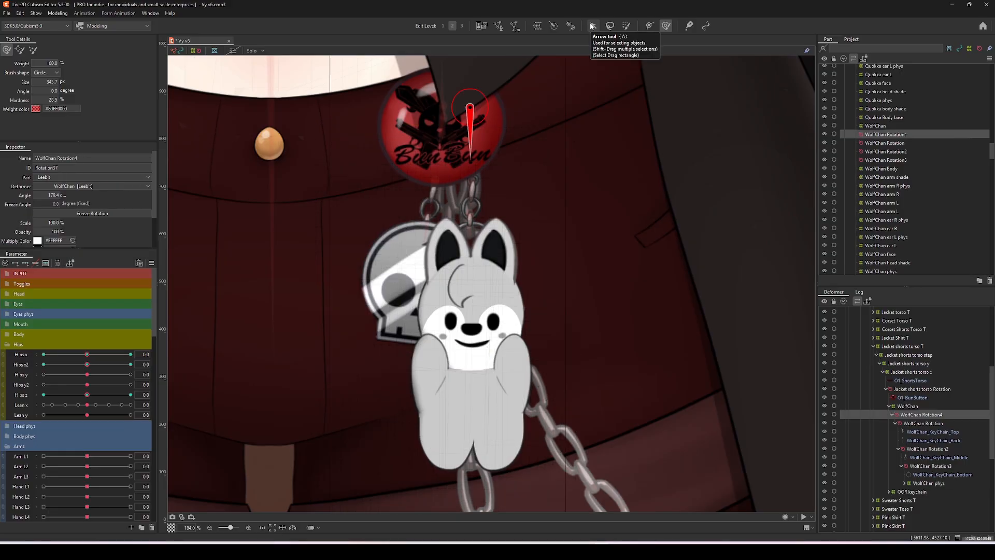
left_click(594, 25)
scroll(555, 363, "down", 3)
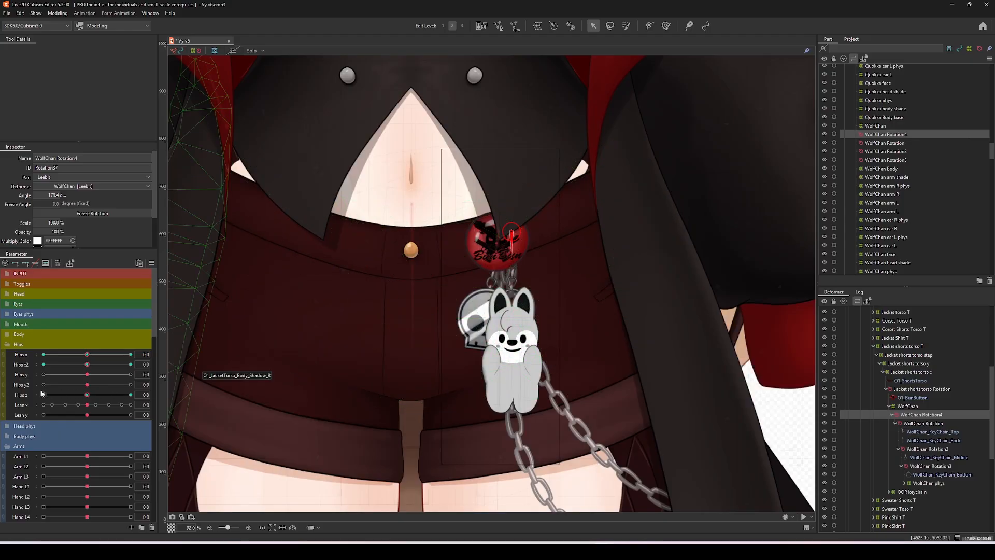
left_click_drag(86, 354, 35, 380)
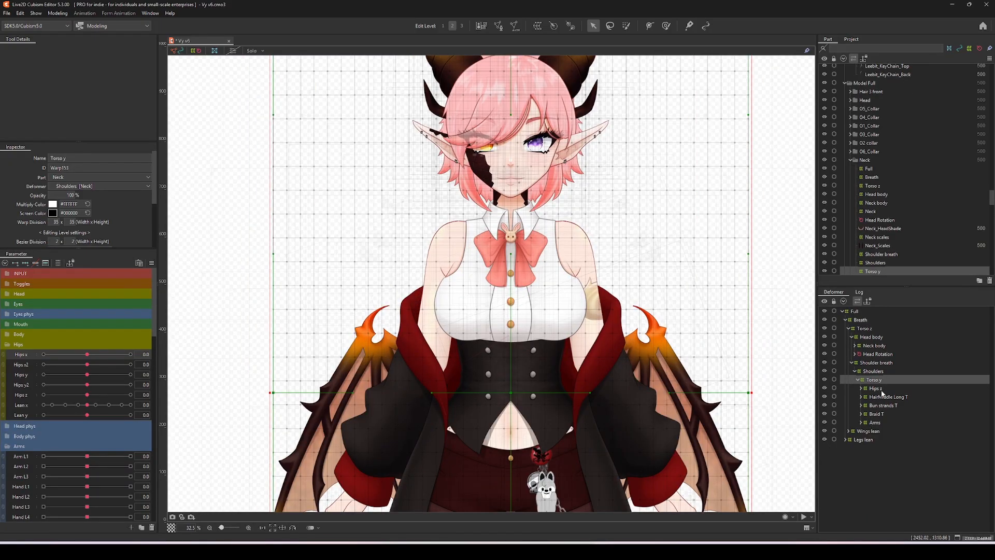
Step: Examine the Hips z and Arms deformers nested under Torso y
left_click(881, 392)
left_click(875, 422)
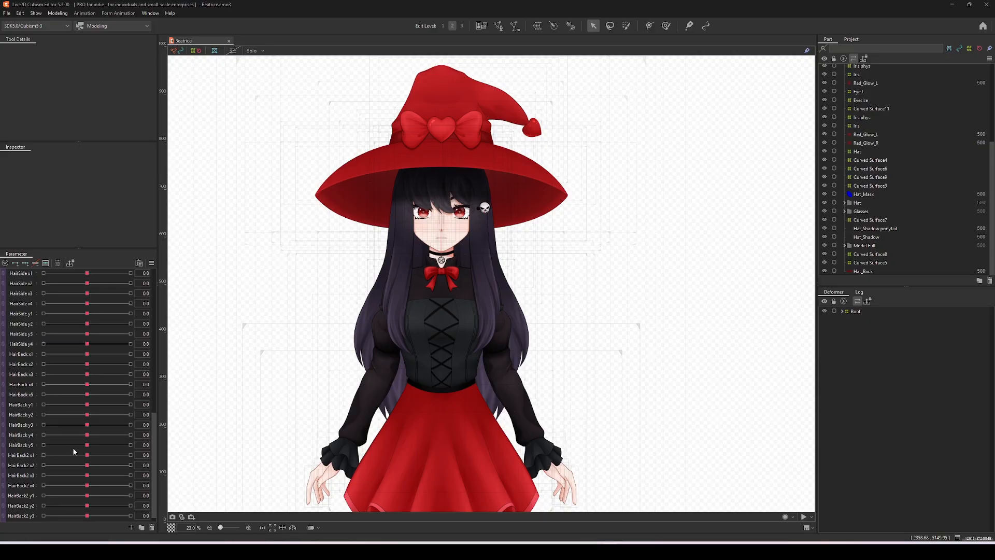
Step: In the Beatrice model, preview HairBack2 x1–x4 and HairBack x1–x4 at -30, and reset them to 0
left_click_drag(87, 455, 27, 486)
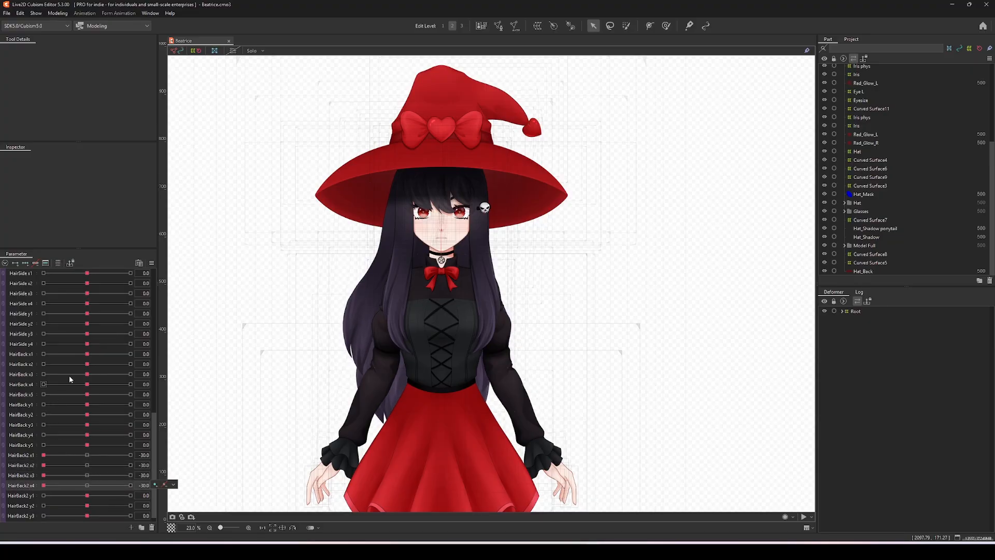
left_click_drag(86, 354, 43, 385)
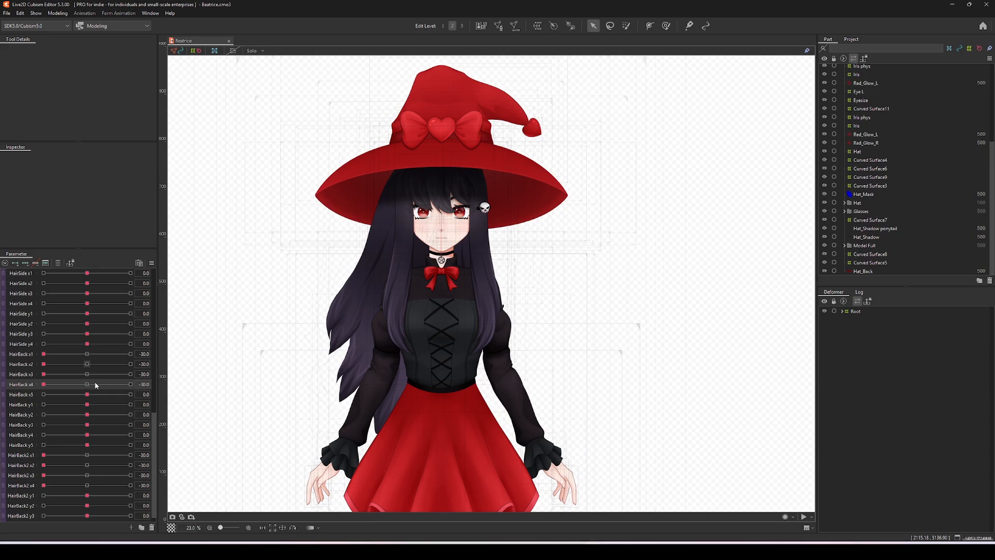
left_click(89, 483)
left_click(88, 475)
left_click(88, 465)
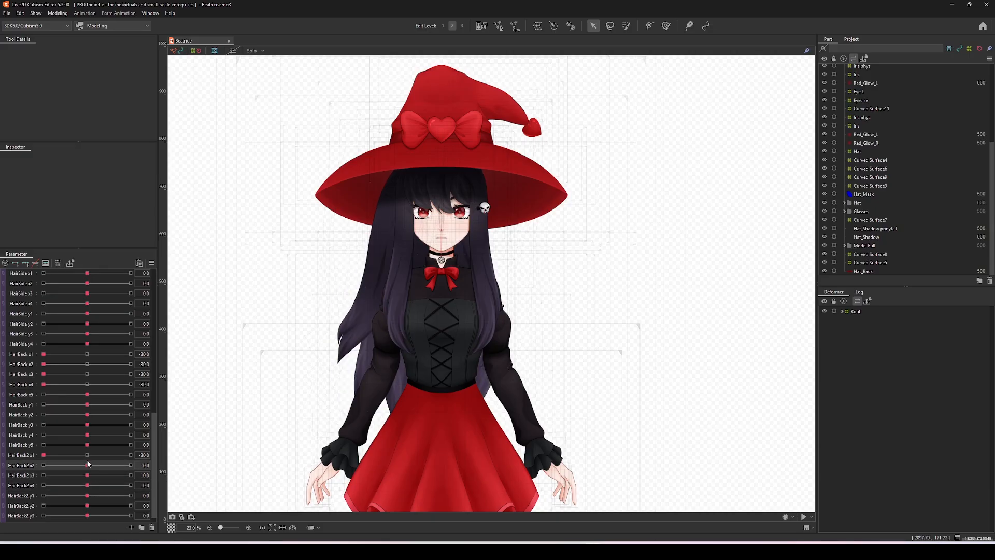
left_click(87, 455)
left_click(87, 385)
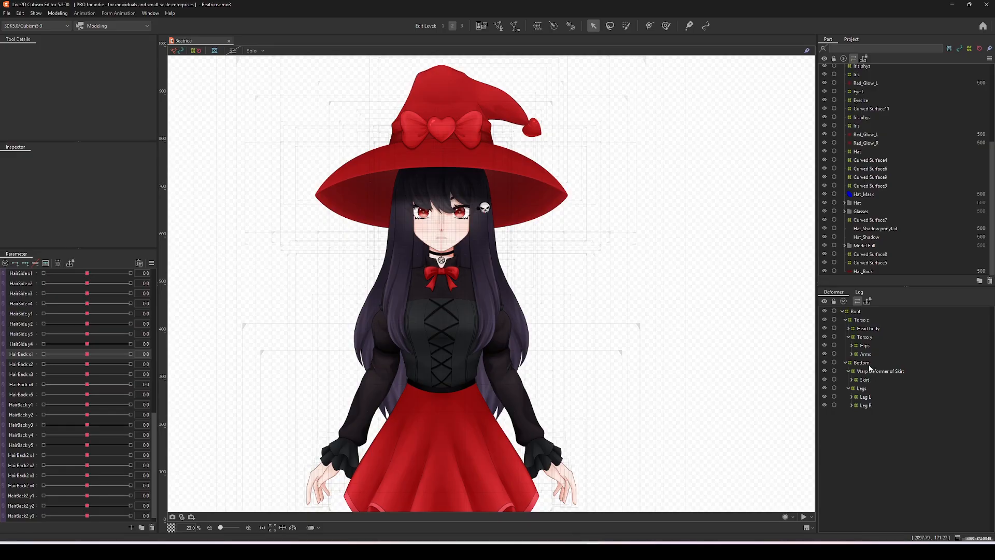
Step: Try moving Curved Surface7 above the Hat folder in the part order, and undo the move
left_click(871, 220)
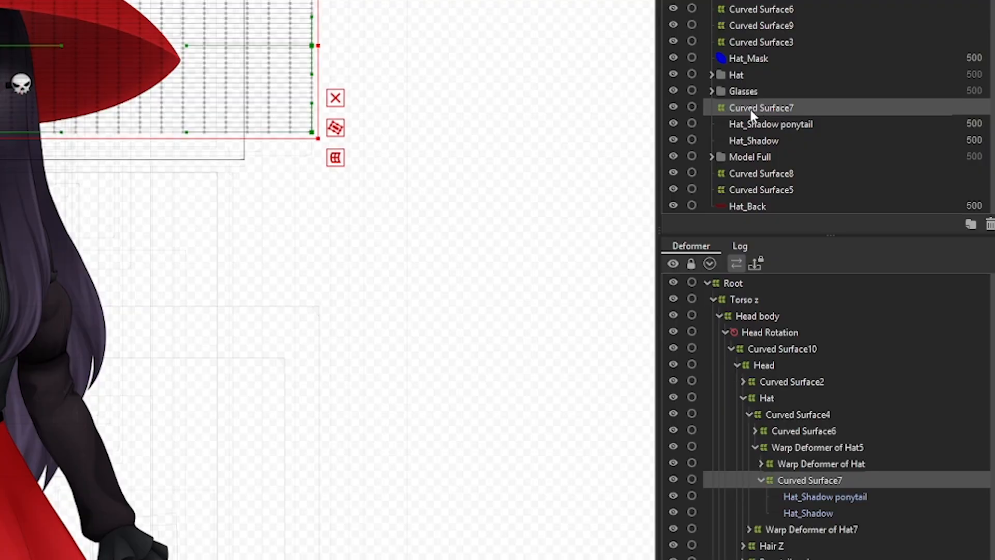
left_click_drag(751, 110, 763, 70)
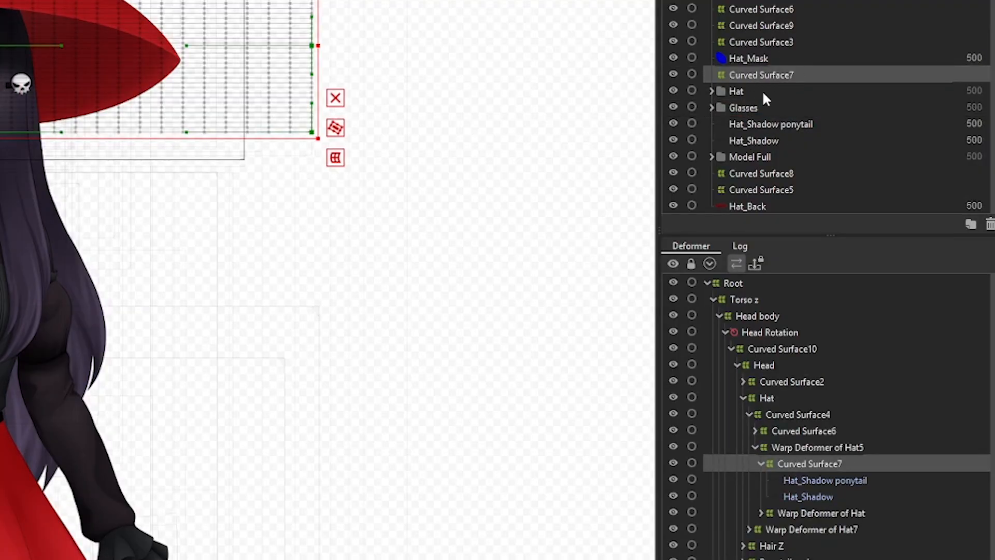
key("ctrl+z")
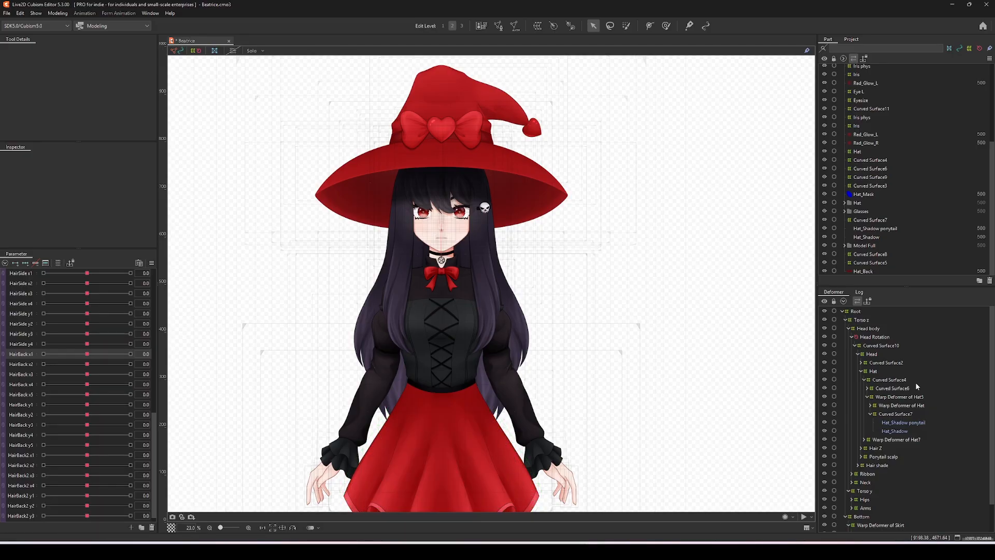
Step: Expand Curved Surface2 under Head, collapse the Hat deformer, and select Curved Surface2
left_click(862, 363)
left_click(862, 398)
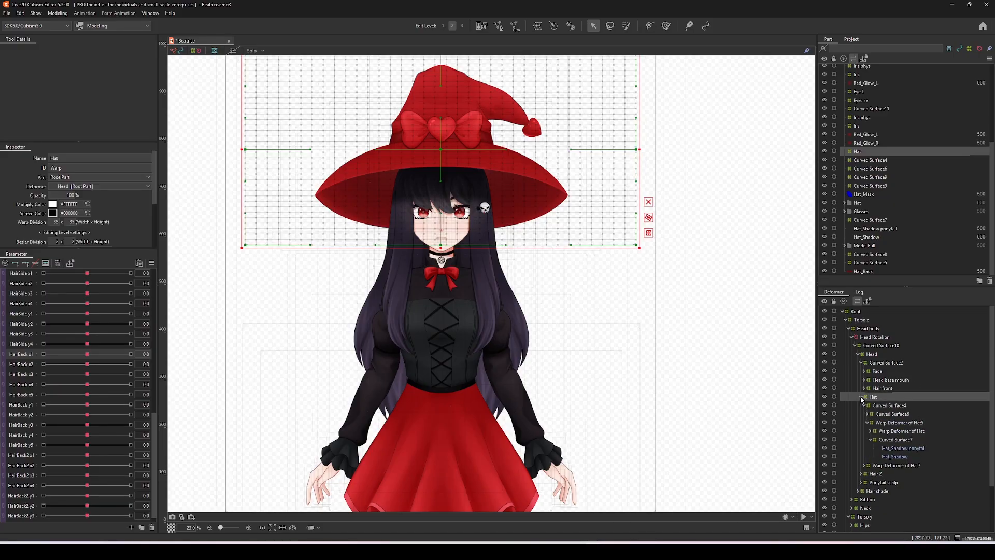
left_click(862, 397)
scroll(520, 342, "down", 2)
scroll(513, 275, "up", 4)
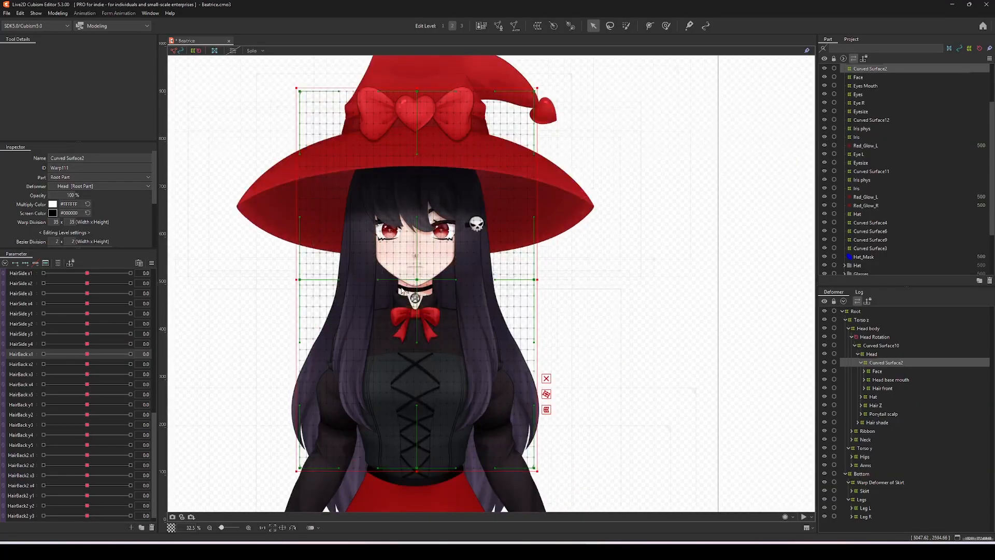
Step: Try turning the face sideways by reshaping the Curved Surface2 warp with Deform Brush strokes around the eyes, cheeks and chin
mouse_move(414, 283)
left_mouse_down()
mouse_move(447, 282)
mouse_move(415, 287)
left_mouse_up()
scroll(404, 247, "up", 4)
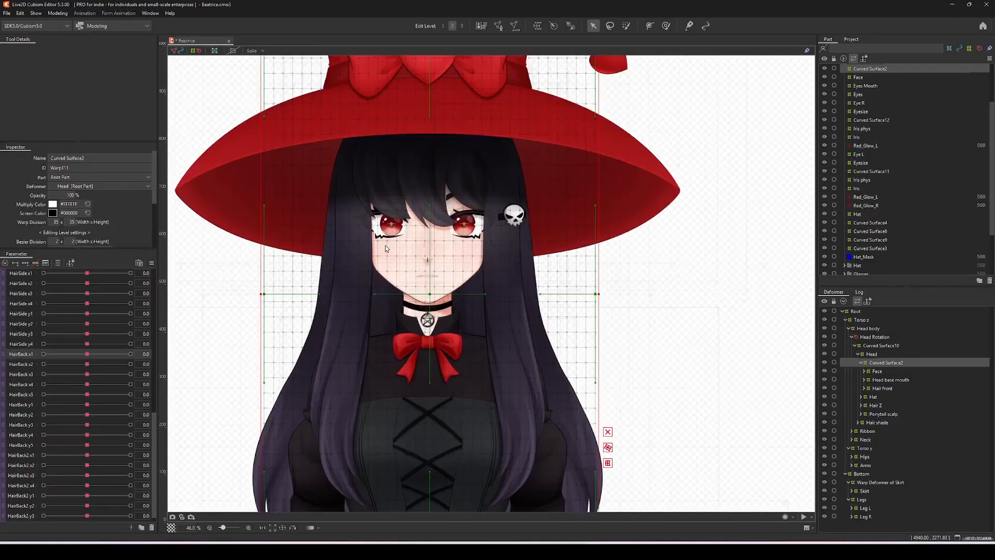
left_click(666, 26)
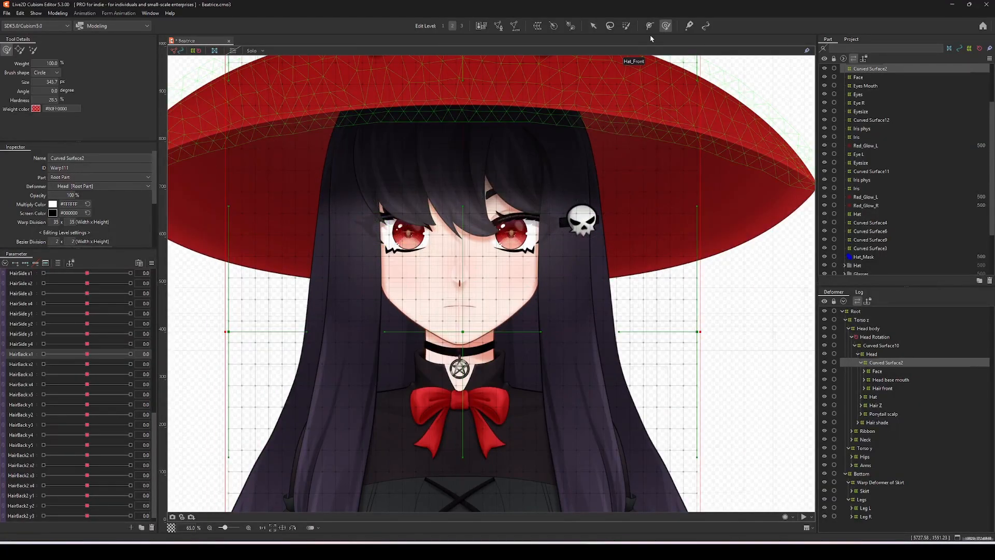
mouse_move(487, 245)
left_mouse_down()
mouse_move(553, 248)
mouse_move(507, 247)
mouse_move(460, 229)
mouse_move(410, 231)
left_mouse_up()
left_click_drag(523, 232, 512, 232)
mouse_move(500, 288)
left_mouse_down()
mouse_move(410, 292)
mouse_move(437, 284)
mouse_move(526, 385)
mouse_move(583, 388)
left_mouse_up()
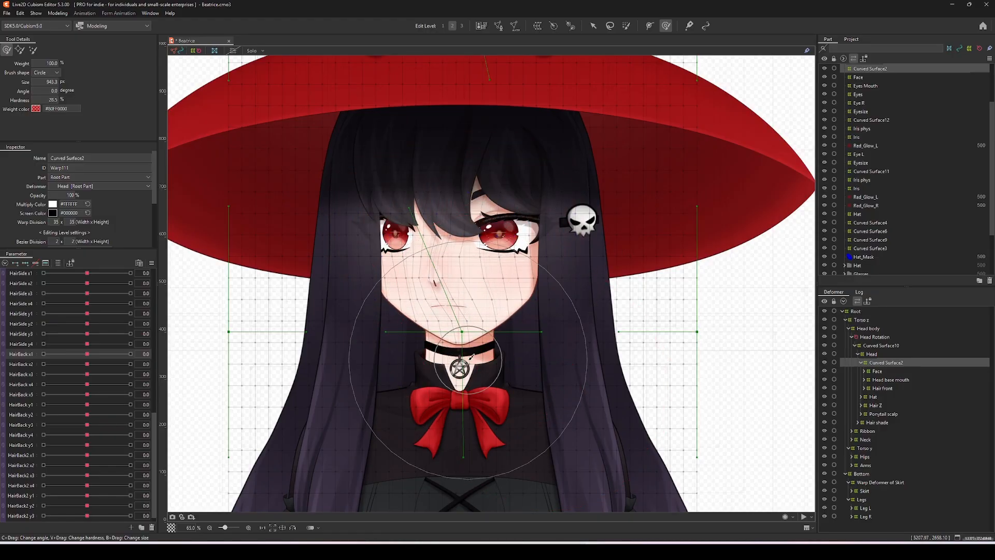
left_click_drag(468, 369, 453, 367)
left_click_drag(559, 276, 547, 277)
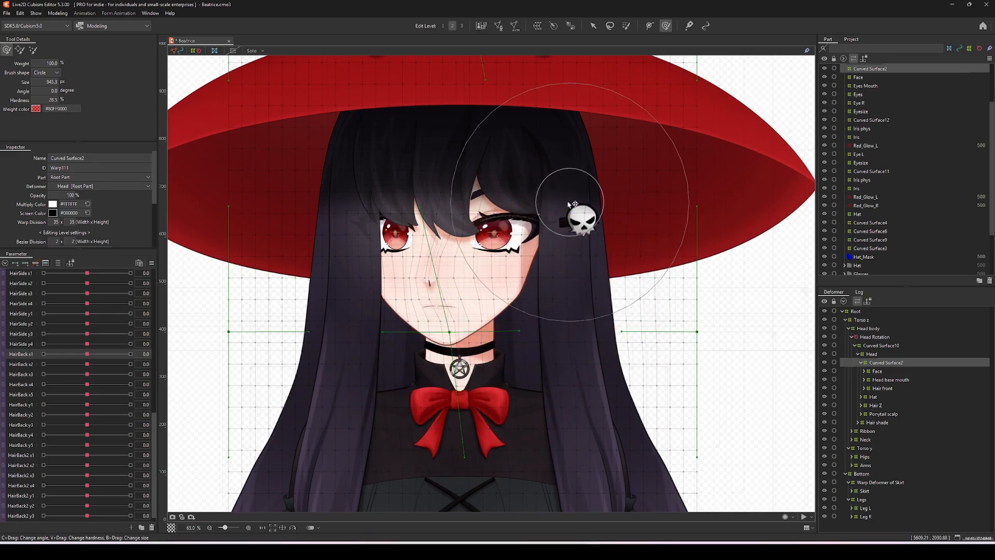
left_click_drag(571, 202, 565, 200)
mouse_move(466, 304)
left_mouse_down()
mouse_move(376, 303)
mouse_move(343, 289)
left_mouse_up()
left_click_drag(426, 333, 384, 330)
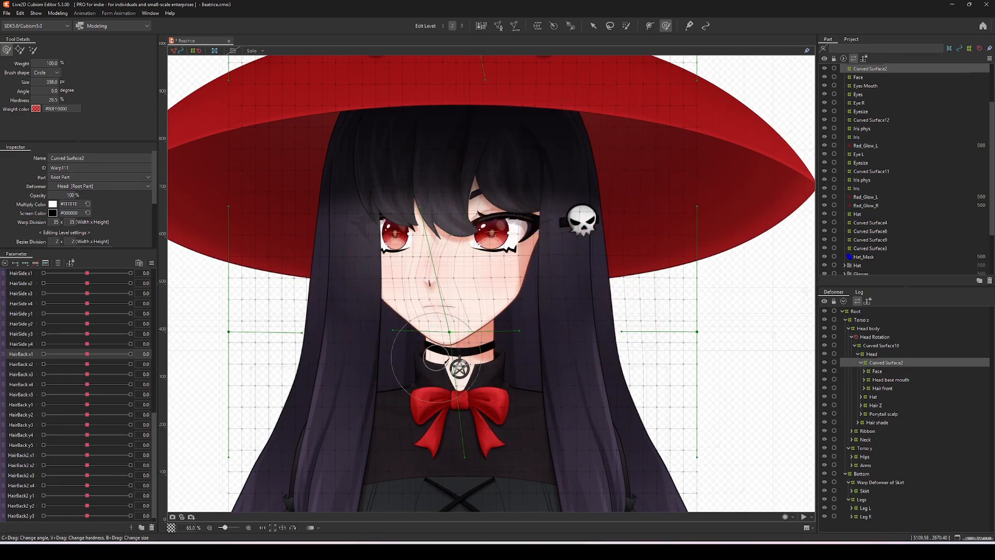
left_click_drag(443, 364, 438, 365)
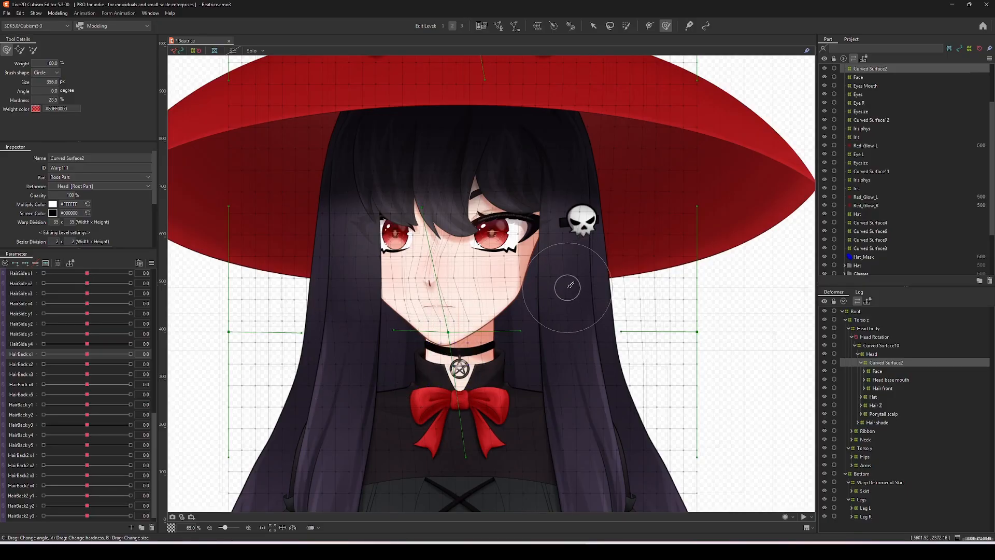
Step: Undo all the Deform Brush strokes on the Curved Surface2 warp
key("ctrl+z")
key("ctrl+z")
key("ctrl+z")
key("ctrl+z")
key("ctrl+z")
key("ctrl+z")
key("ctrl+z")
key("ctrl+z")
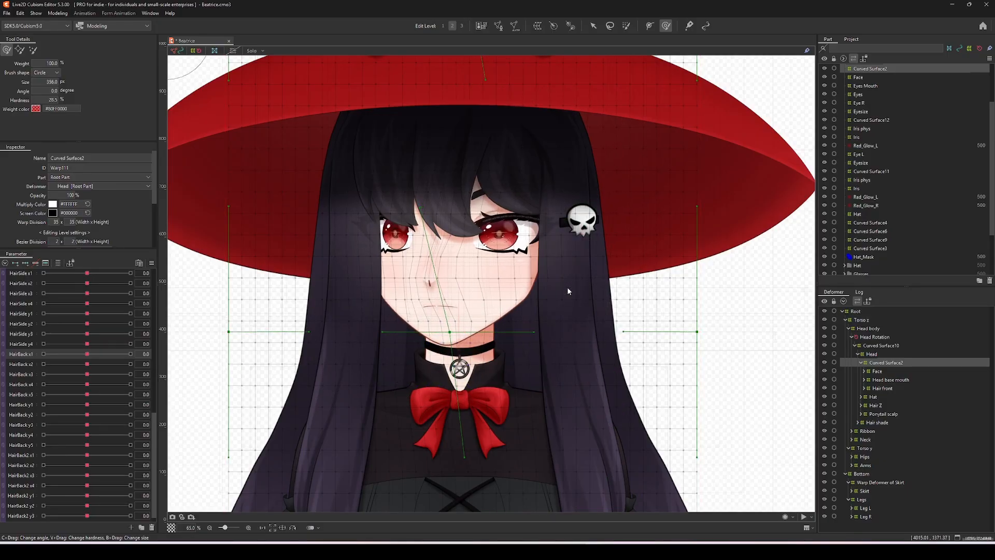
key("ctrl+z")
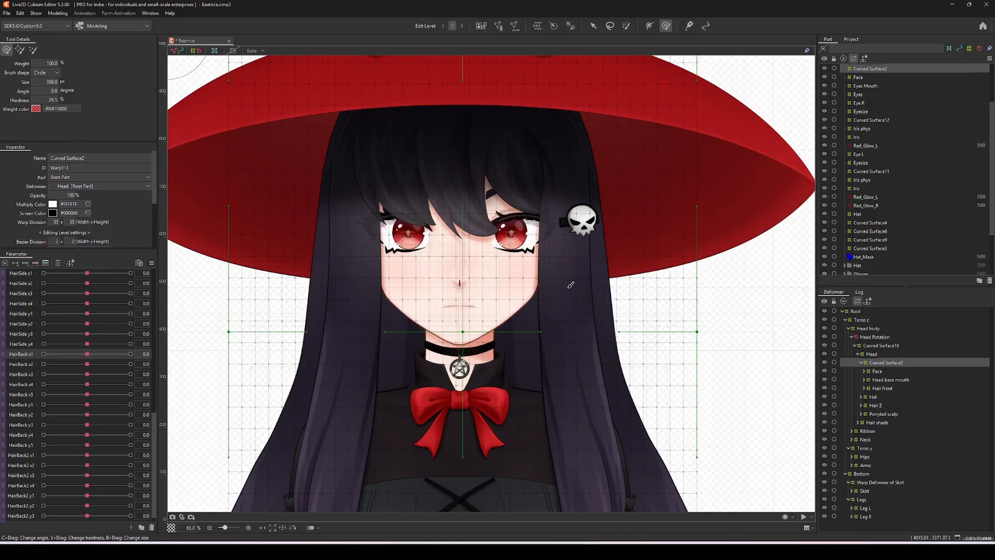
Step: Select the Face deformer under Curved Surface2 and expand it to examine its children
left_click(880, 371)
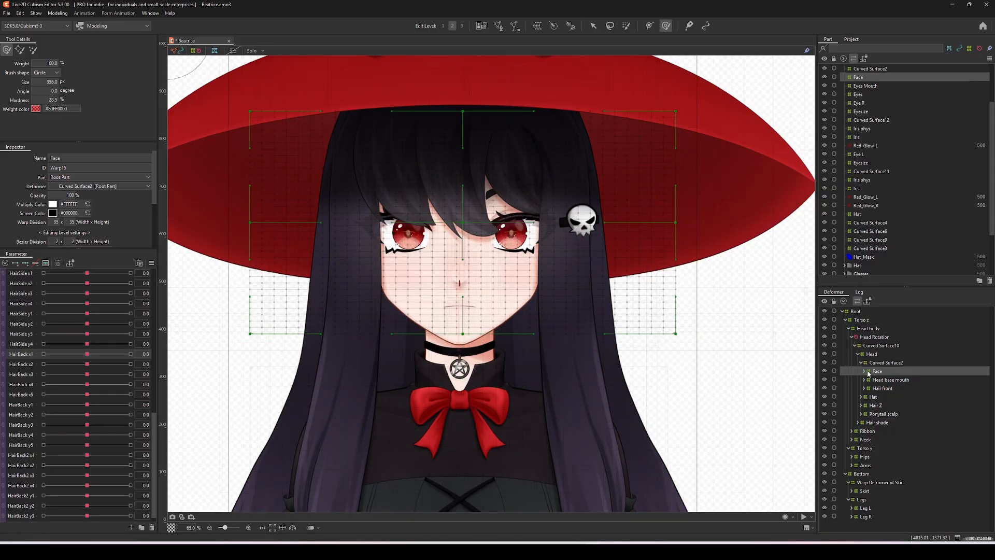
left_click(865, 372)
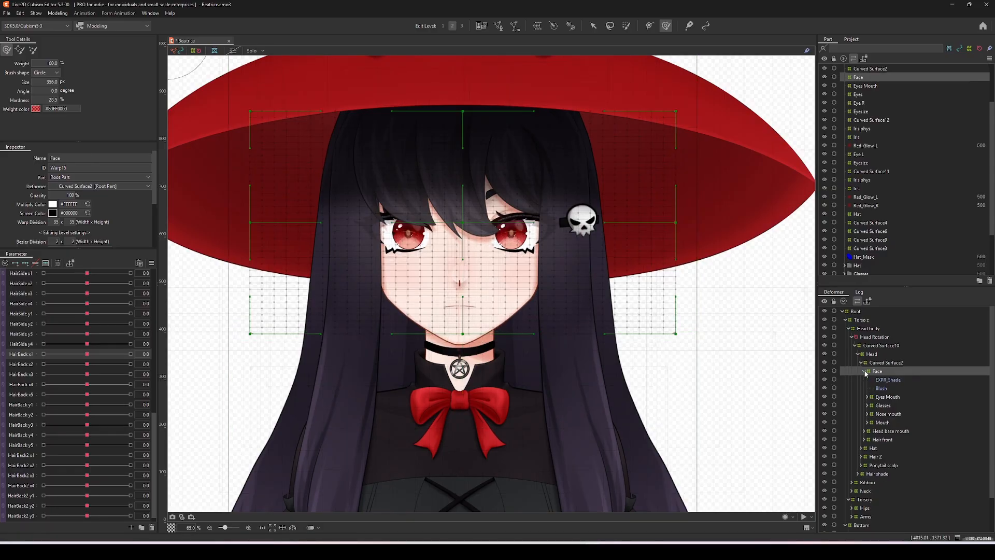
Step: Shift the Nose mouth warp to the left and skew it around the nose and mouth with Deform Brush strokes
left_click(888, 414)
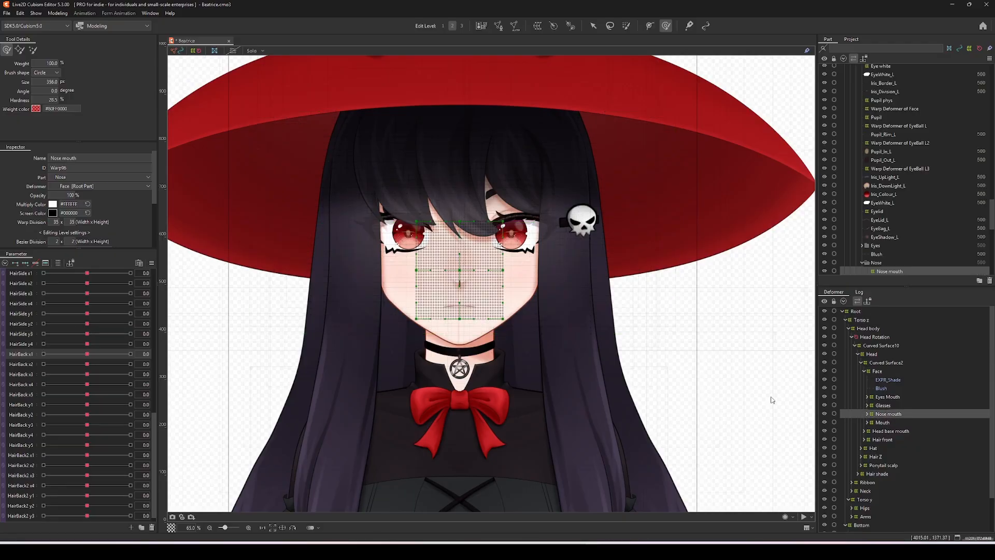
scroll(544, 289, "up", 3)
key("v")
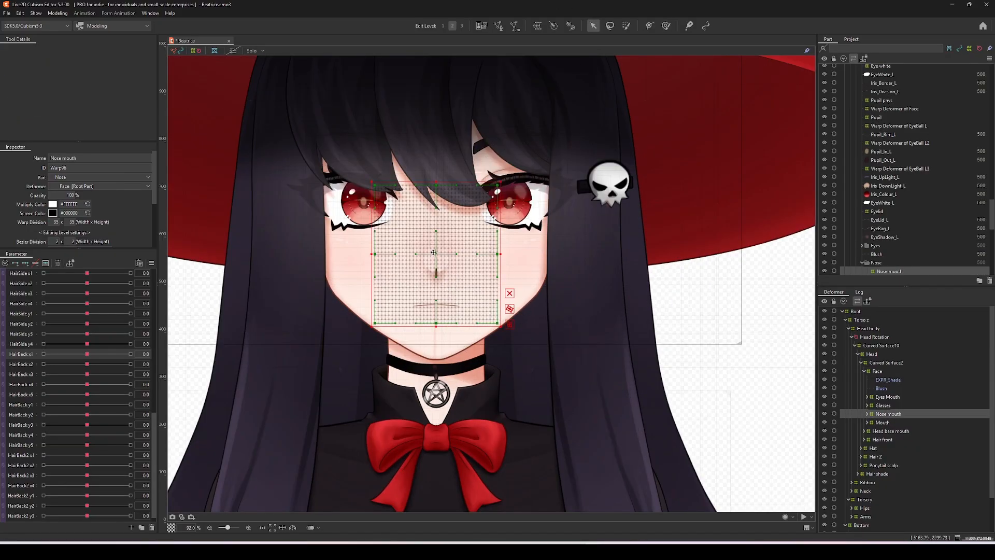
left_click_drag(434, 252, 408, 252)
left_click(666, 26)
left_click_drag(423, 307, 413, 305)
left_click_drag(422, 221, 429, 218)
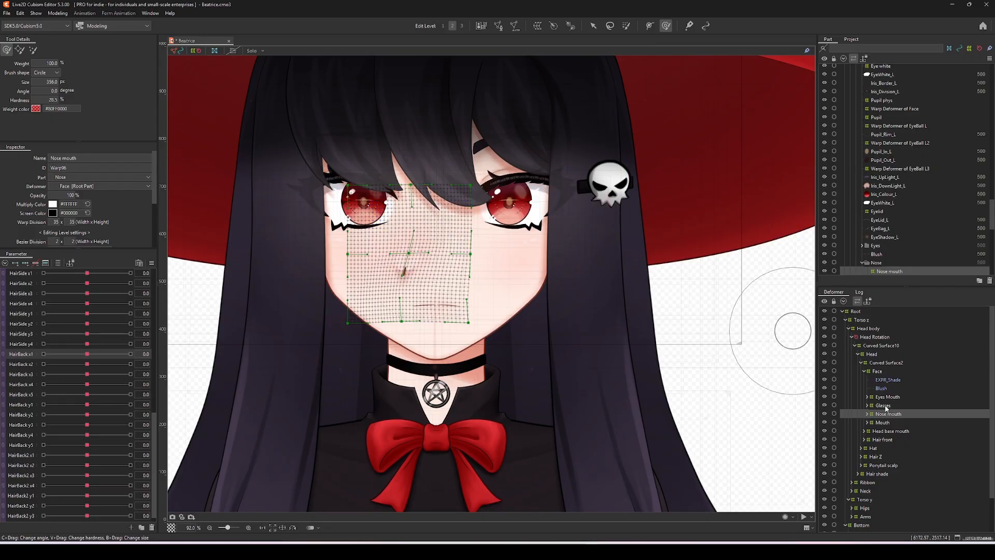
Step: Shift the Eyes Mouth warp to the left to match the offset of the nose
left_click(889, 397)
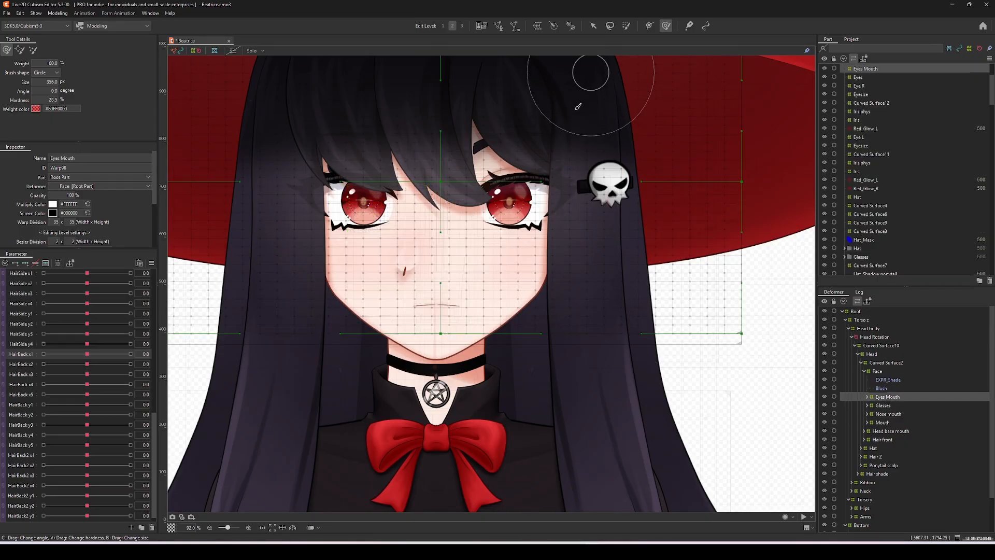
left_click(593, 25)
left_click_drag(431, 185, 402, 185)
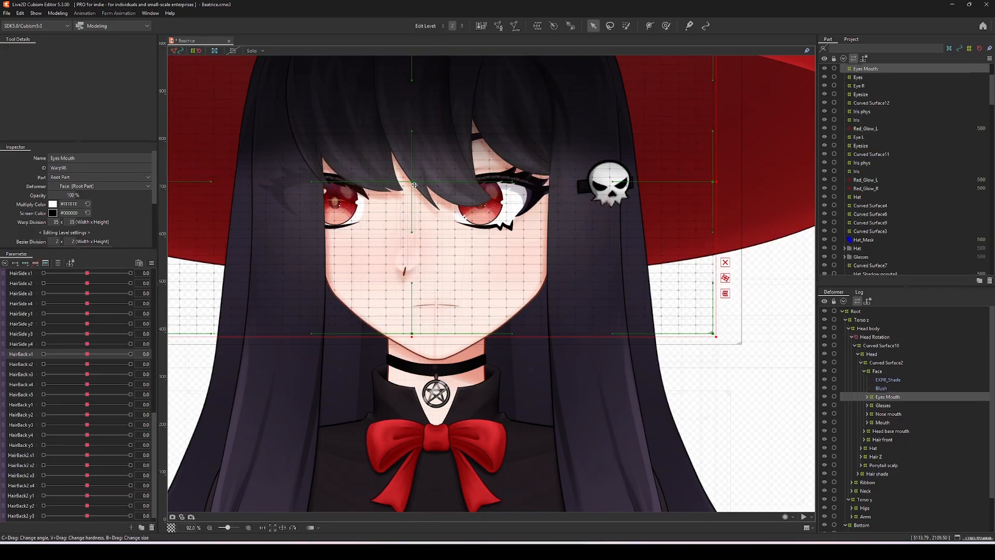
Step: Enlarge the Deform Brush to about 769 px and reshape the Eyes Mouth warp around both eyes for a sideways face turn
left_click(666, 25)
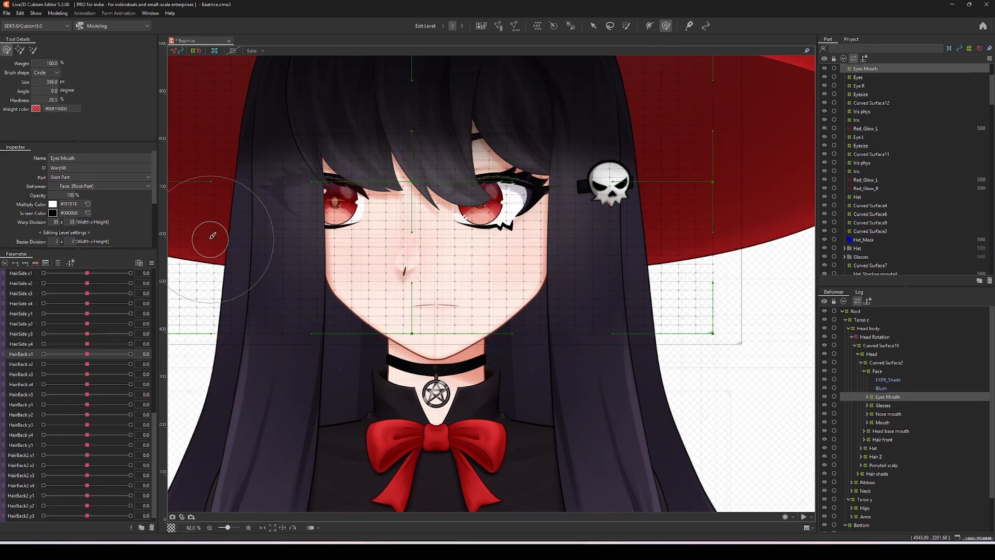
mouse_move(317, 254)
left_mouse_down()
mouse_move(245, 253)
mouse_move(356, 264)
left_mouse_up()
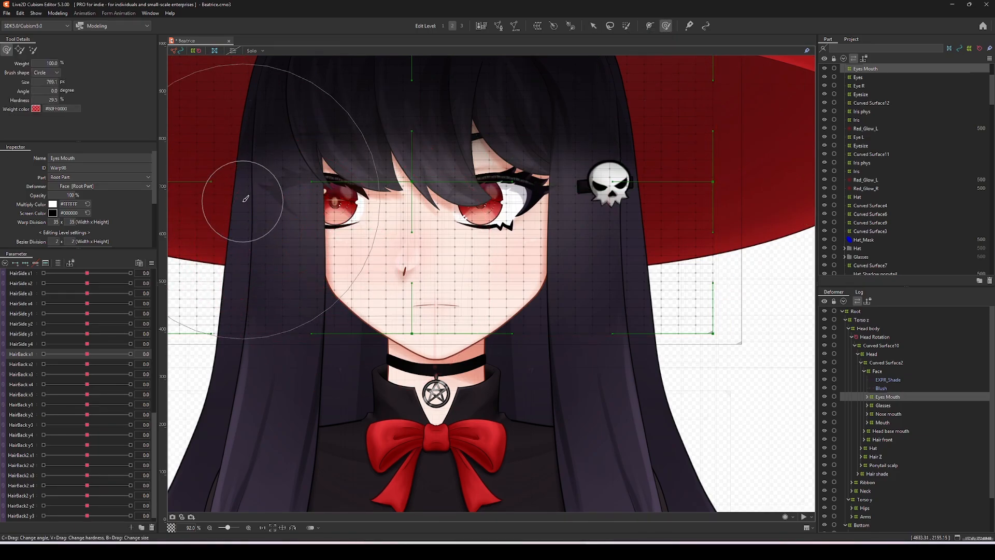
left_click_drag(241, 200, 255, 200)
left_click_drag(466, 196, 457, 197)
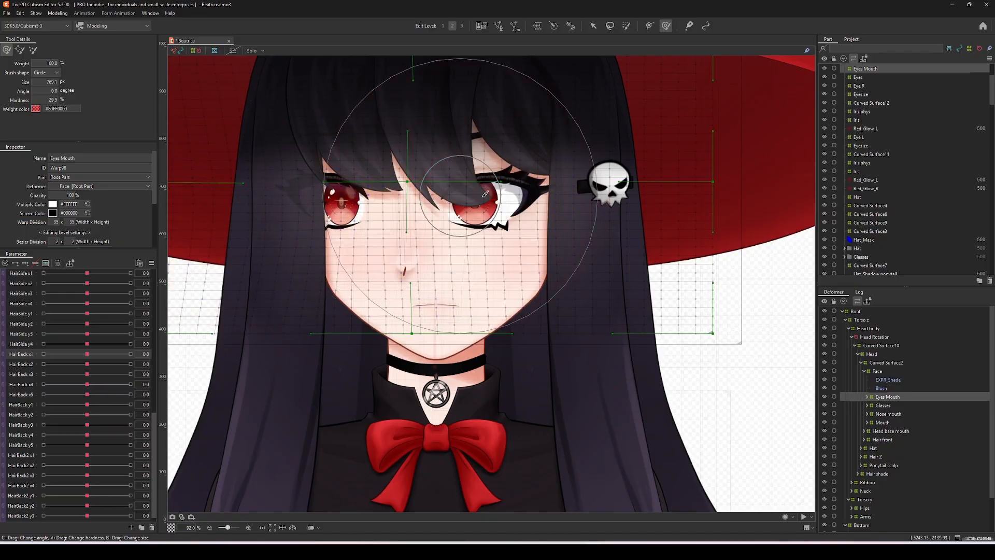
left_click_drag(554, 201, 569, 201)
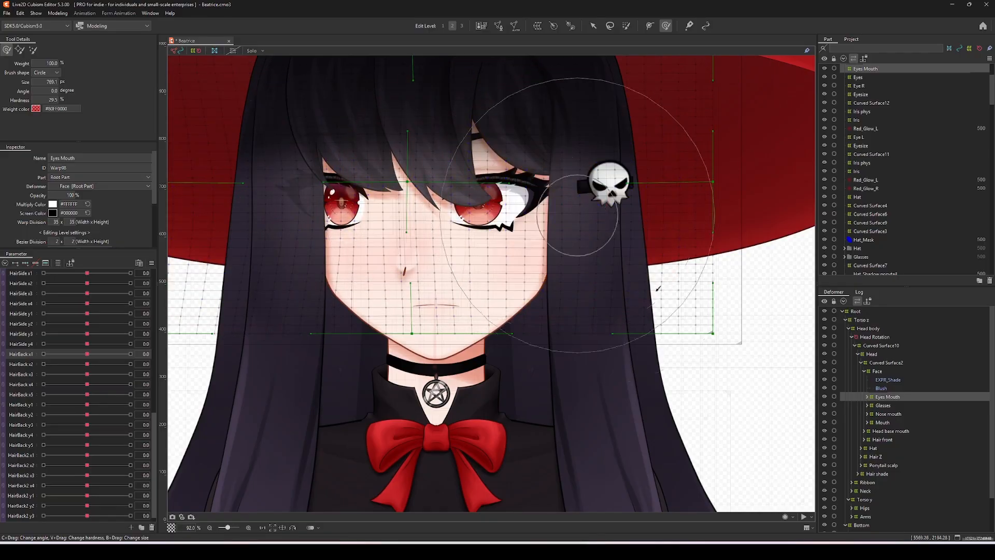
Step: Select the Mouth deformer and tilt its warp slightly with Deform Brush strokes around the mouth
left_click(883, 423)
left_click_drag(435, 309, 429, 311)
left_click_drag(520, 334, 519, 328)
left_click_drag(378, 323, 374, 326)
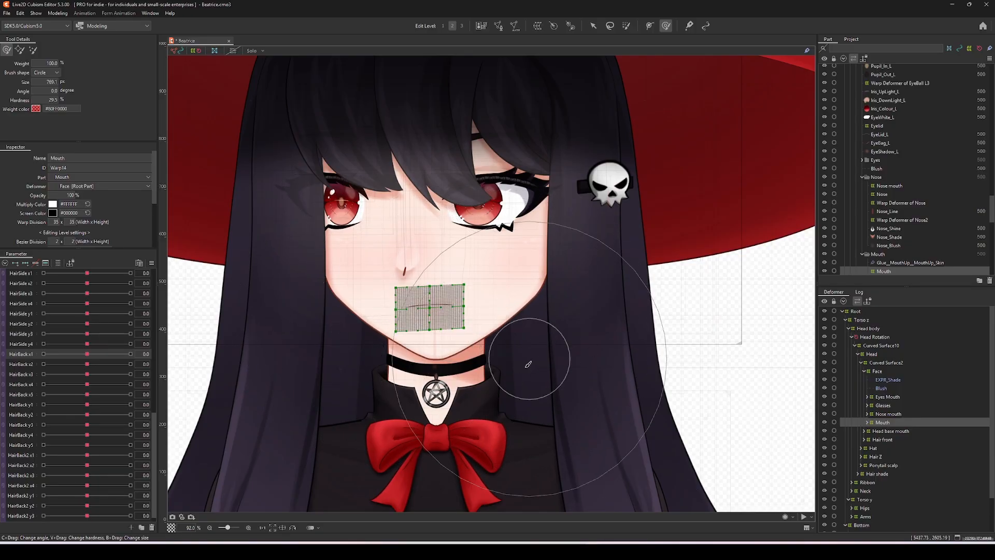
Step: Undo the Mouth and Eyes Mouth warp edits and step back into the Nose mouth brush strokes
key("ctrl+s")
key("ctrl+z")
key("ctrl+z")
key("ctrl+z")
key("ctrl+z")
key("ctrl+z")
key("ctrl+z")
key("ctrl+z")
key("ctrl+z")
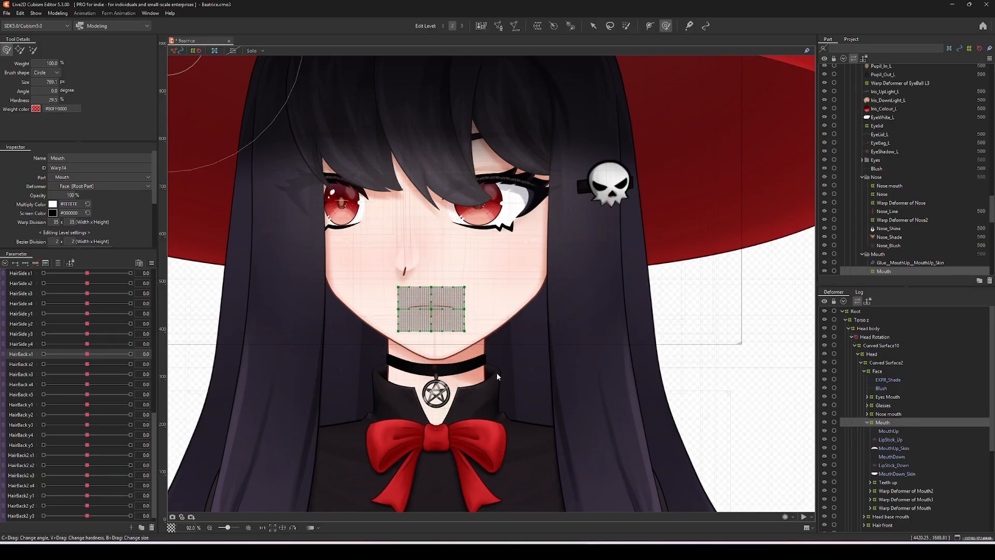
key("ctrl+z")
key("ctrl+z")
key("ctrl+z")
key("ctrl+z")
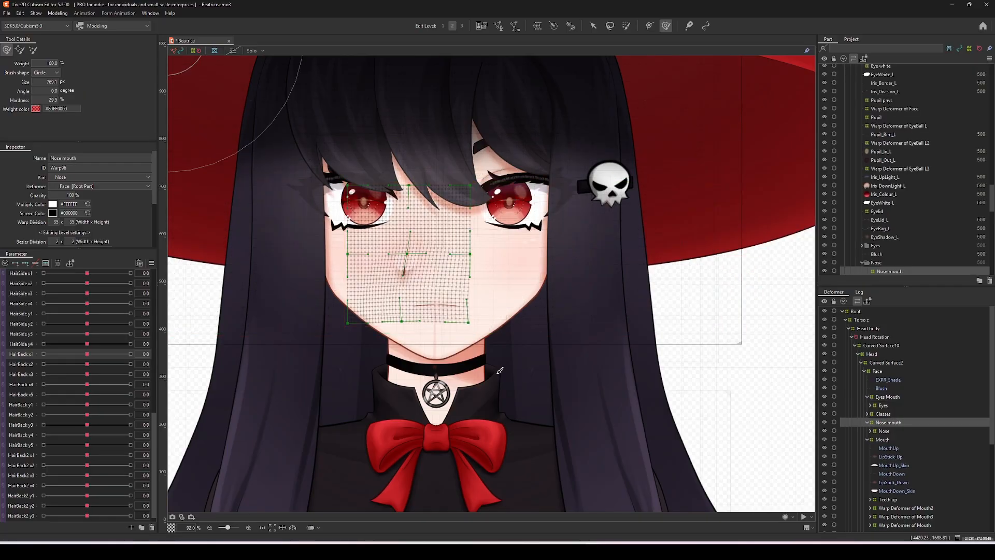